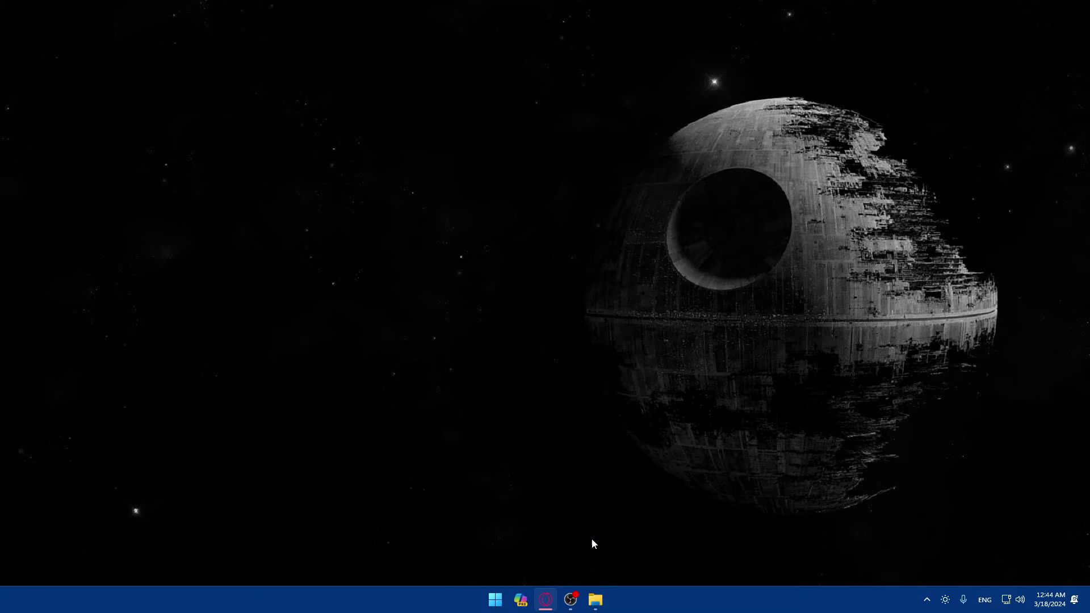
Search for the Brave browser from the desktop and launch it
key(super)
text(brave)
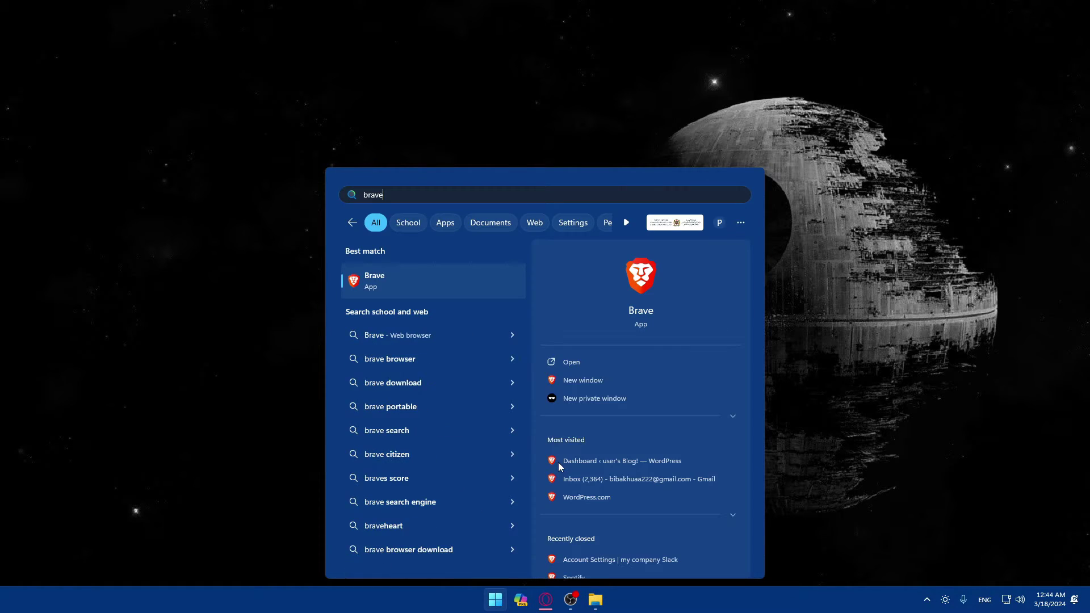
key(Return)
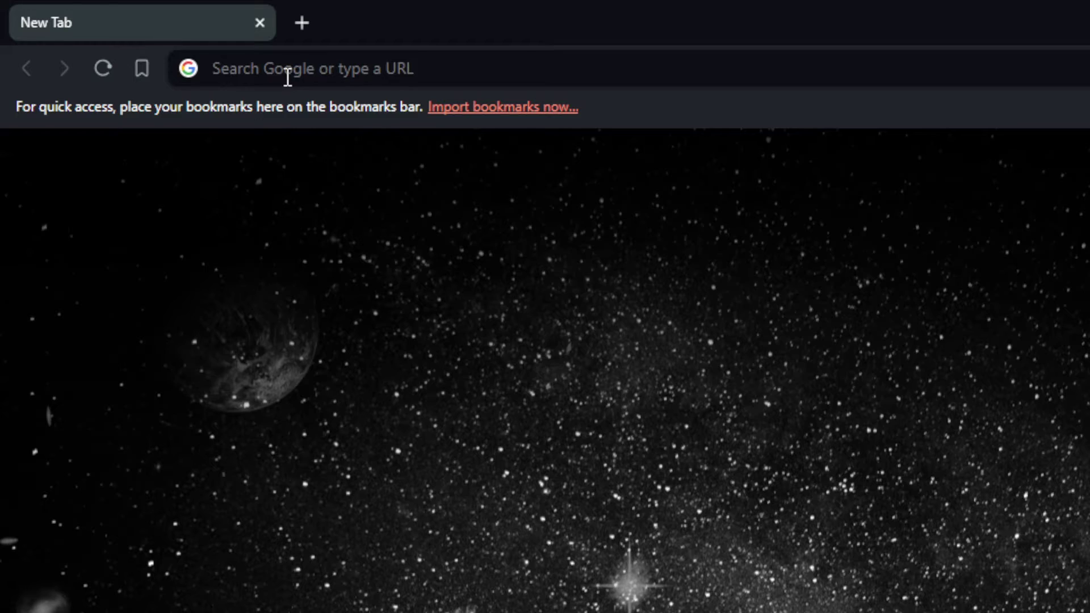
Load the slack.com website in the browser
click(145, 37)
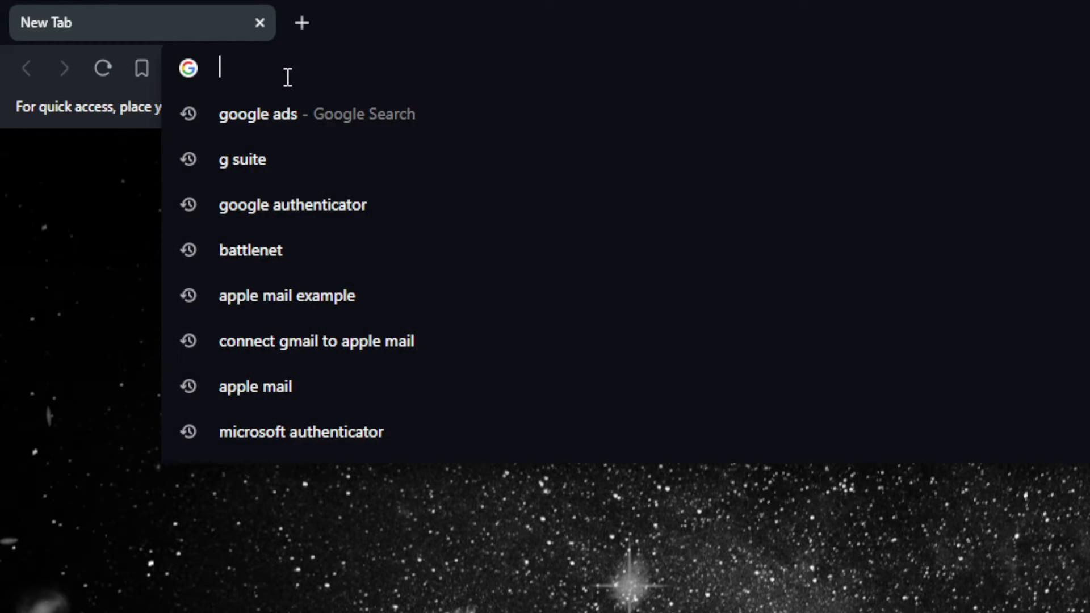
text(slacj)
key(BackSpace)
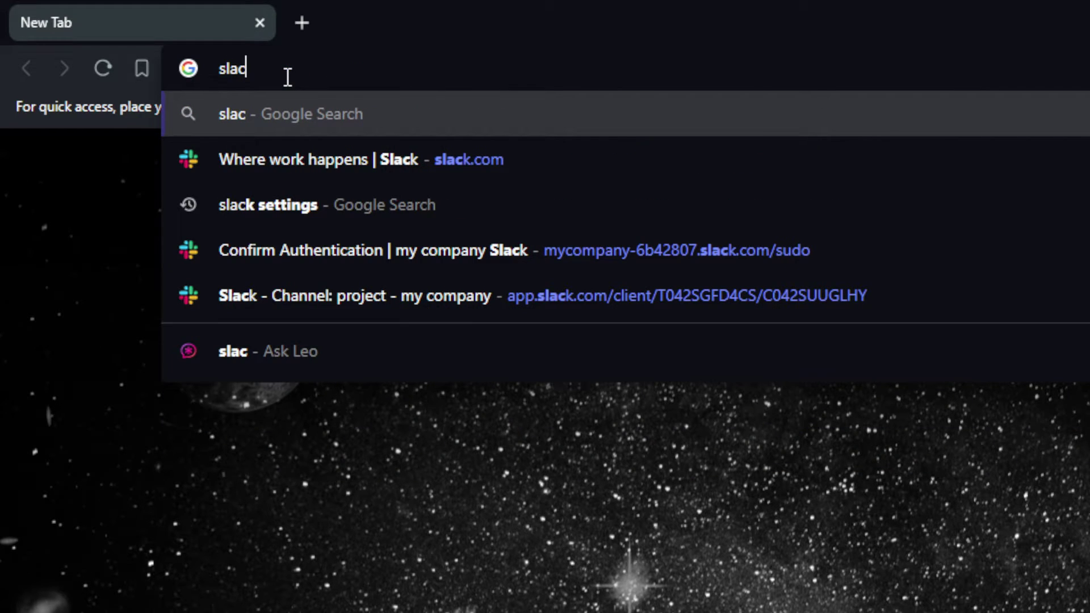
text(k.com)
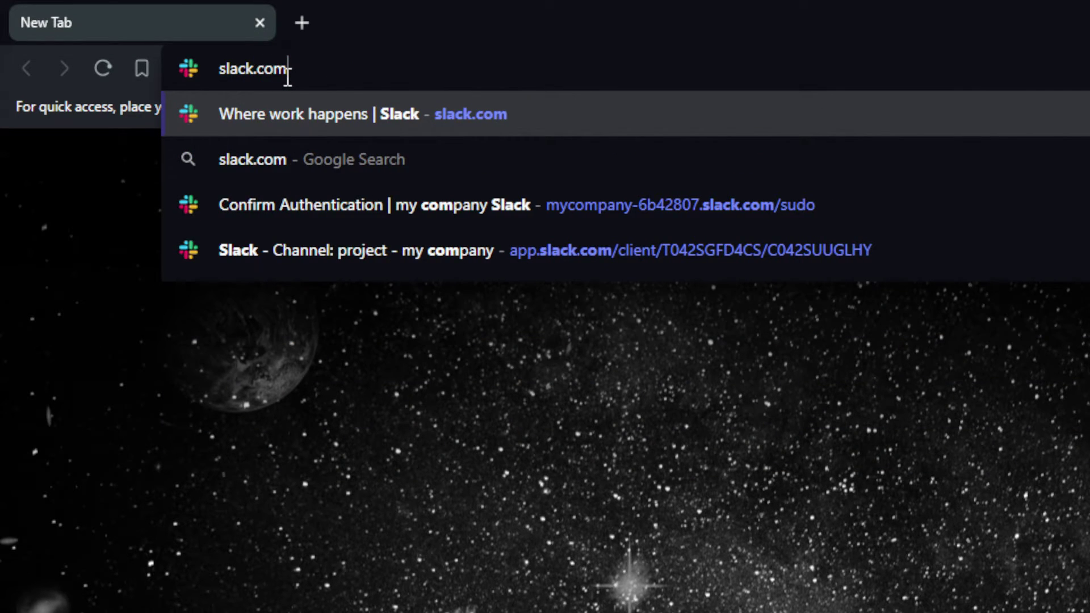
key(Return)
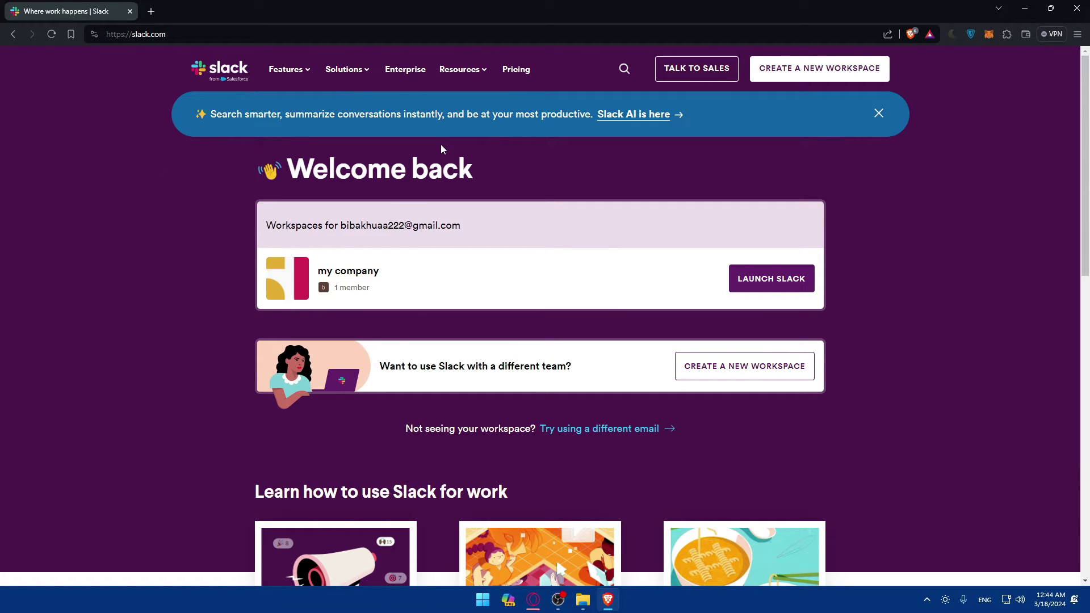
View the Slack sign-in page through slack.com in a private window, and close that window
key(ctrl+shift+n)
text(sk)
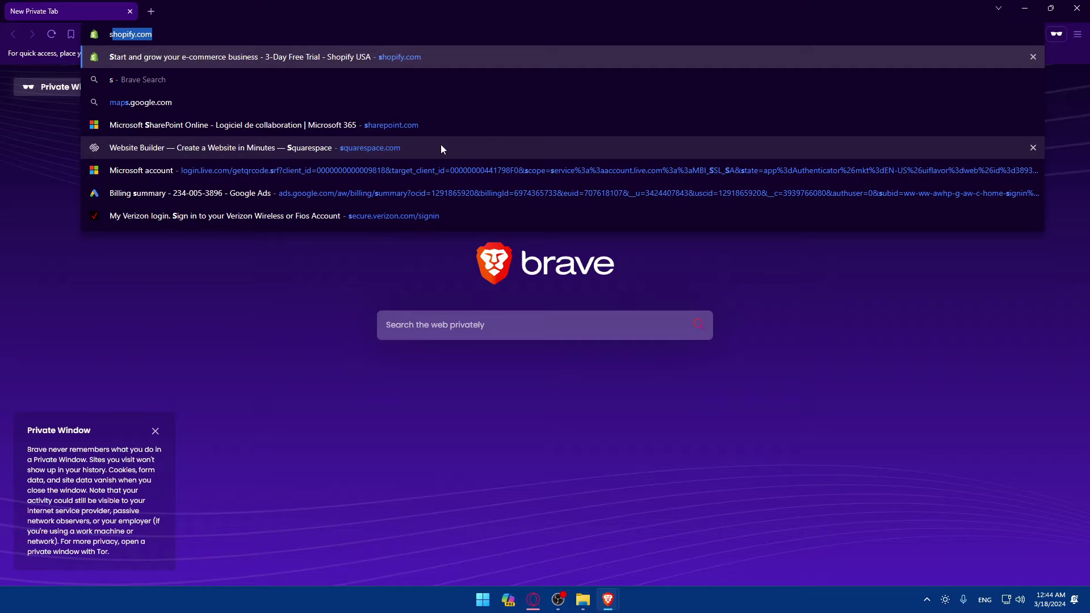
text(lack.com)
key(Return)
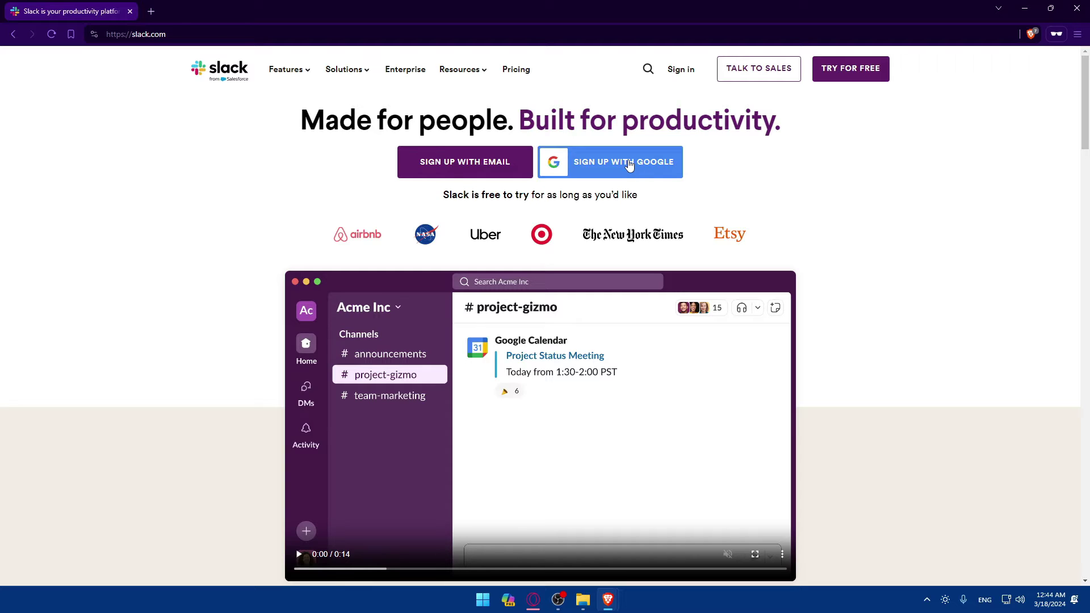
click(677, 70)
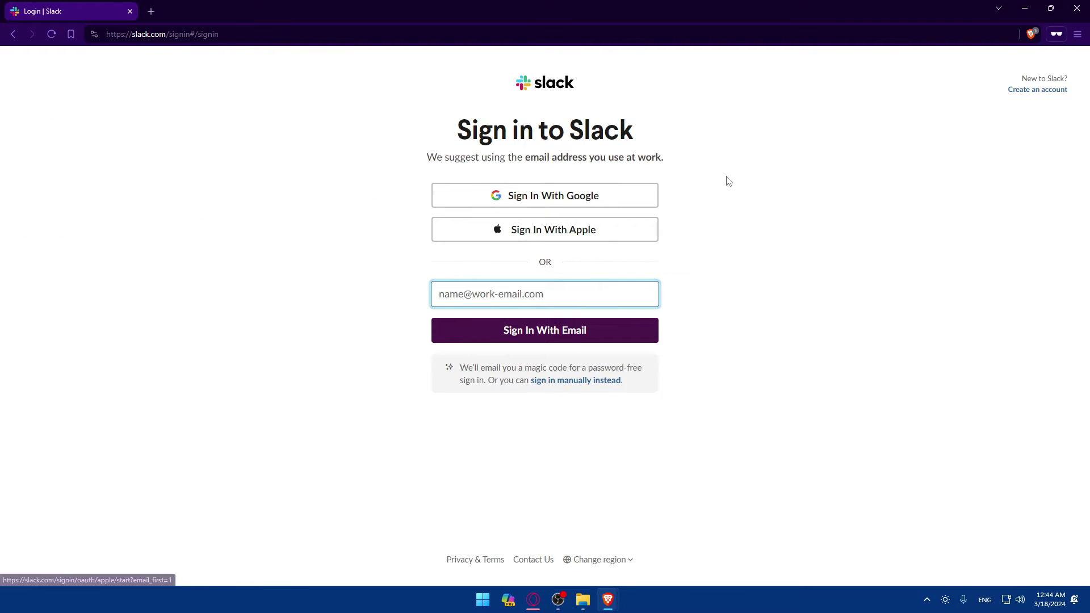
click(1079, 7)
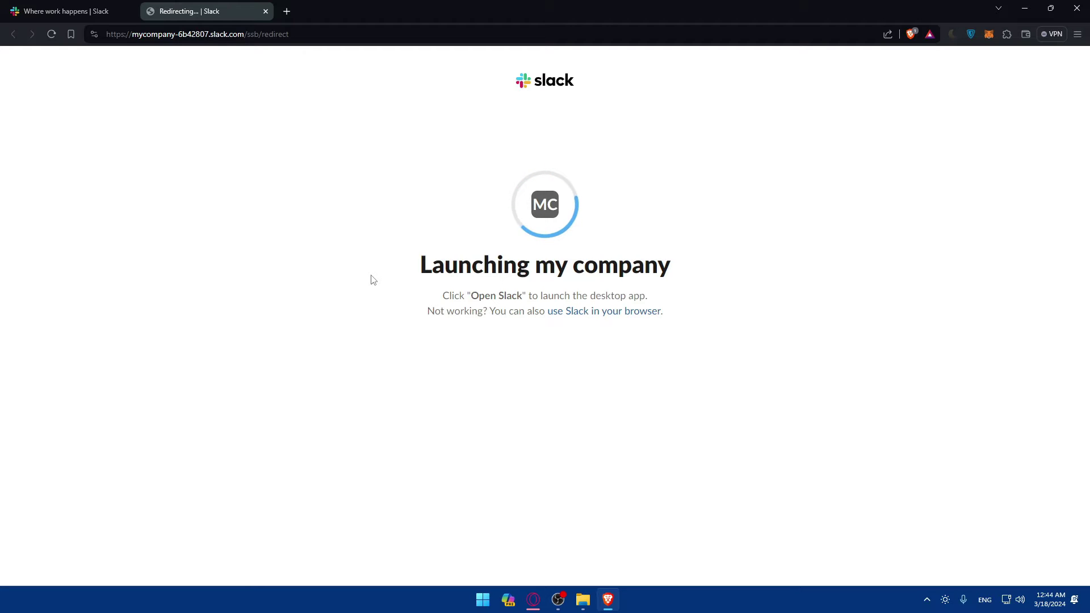
Open the my company workspace in the browser version of Slack instead of the desktop app
click(593, 316)
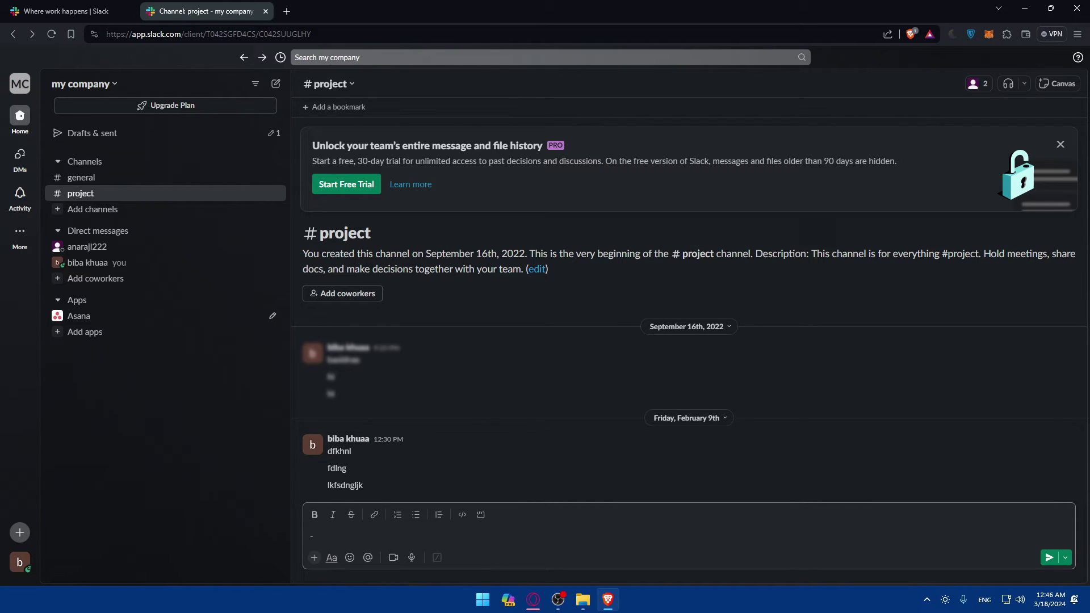
click(534, 600)
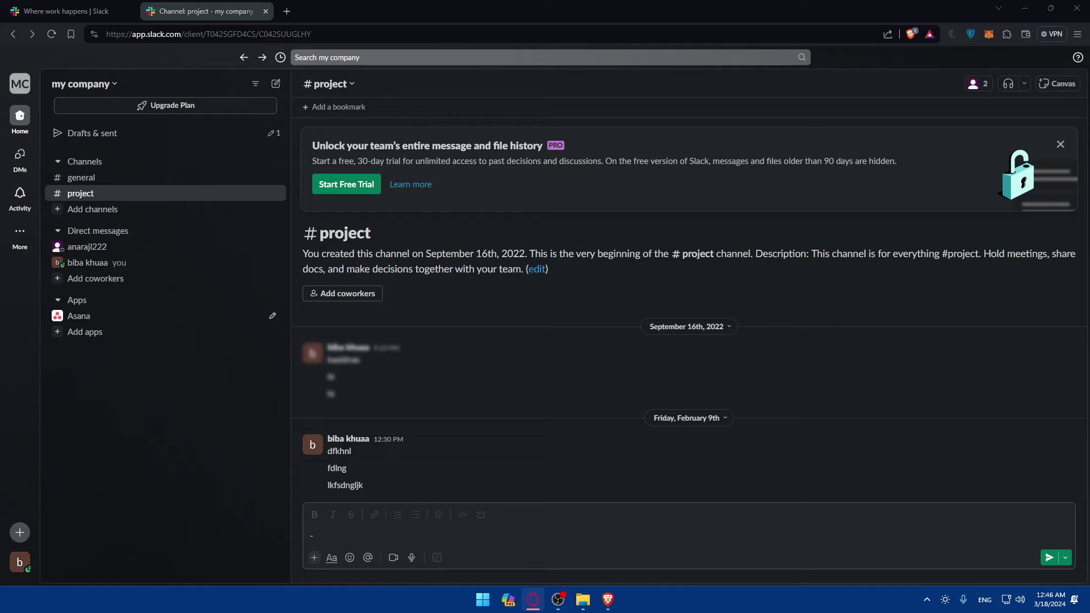
click(337, 242)
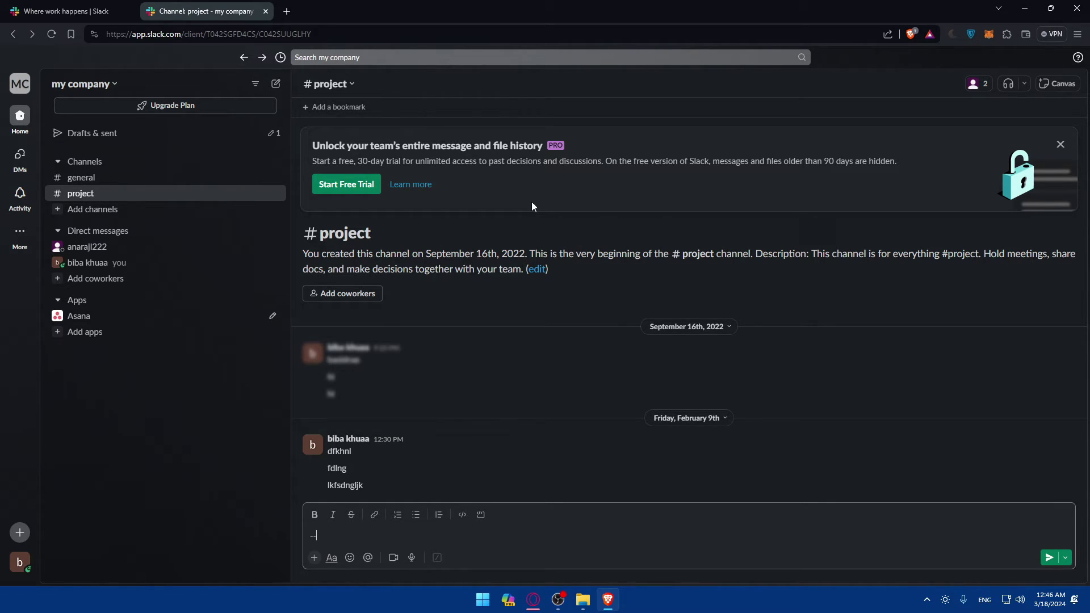
key(BackSpace)
key(BackSpace)
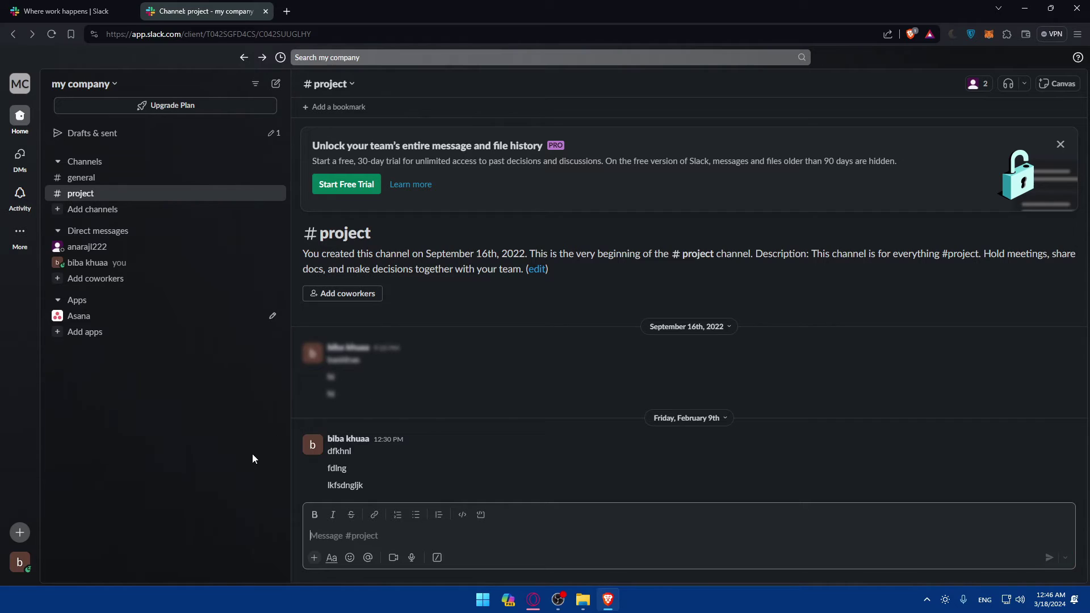
click(231, 448)
text(--)
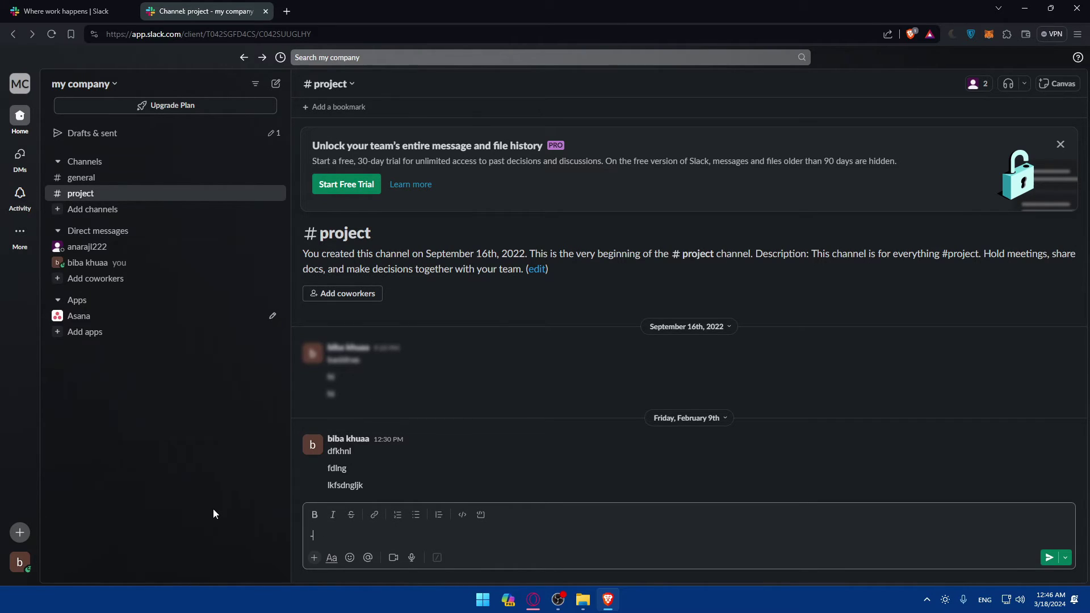
key(BackSpace)
key(BackSpace)
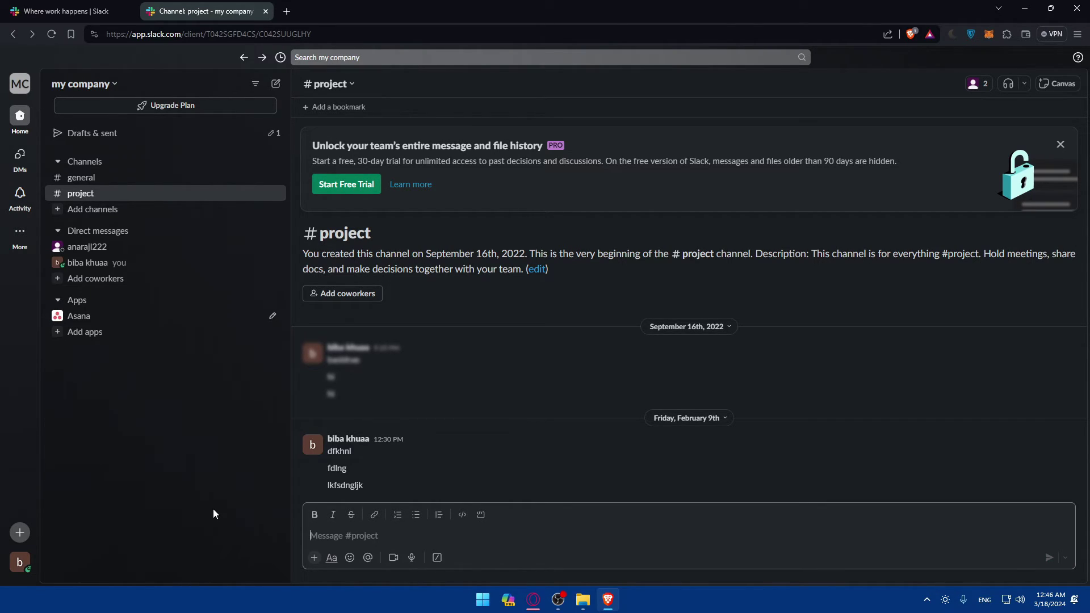
text(-)
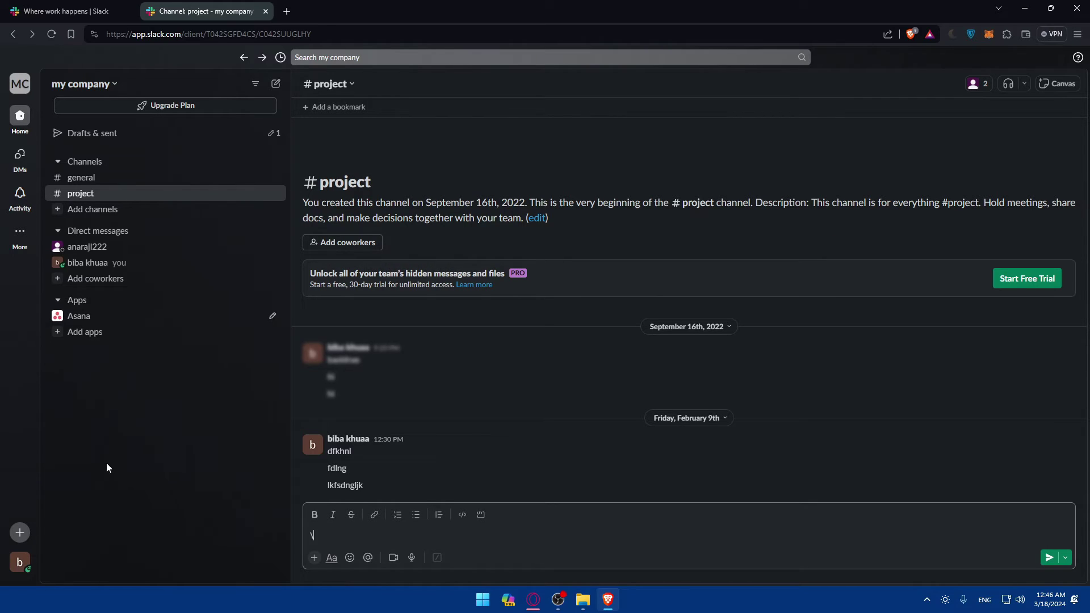
key(BackSpace)
text(-)
Open the my company workspace's Settings & Permissions page and show its Authentication settings
click(88, 85)
mouse_move(119, 288)
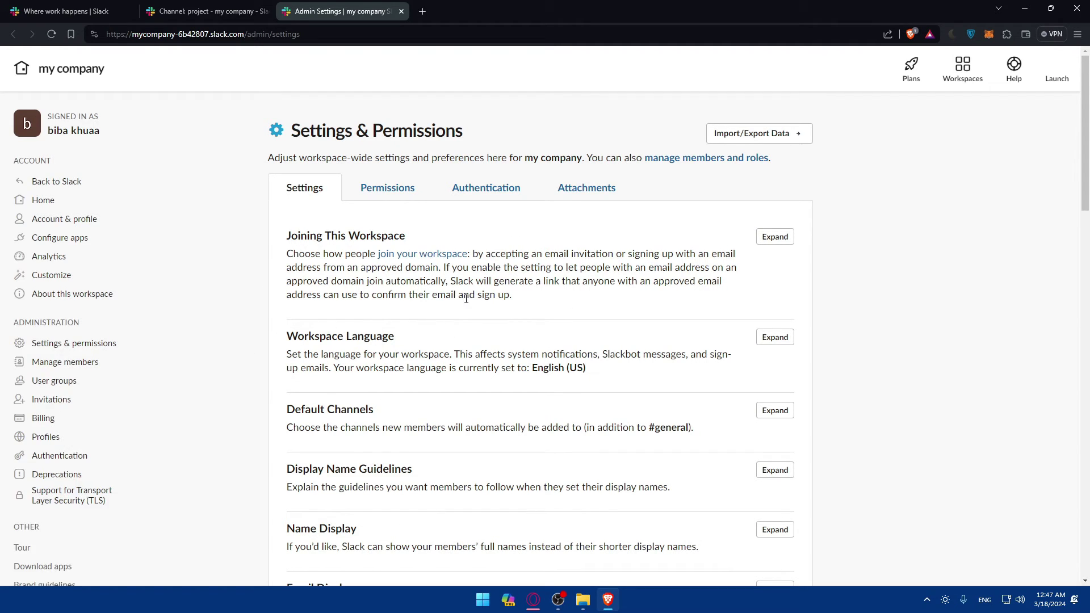
click(498, 194)
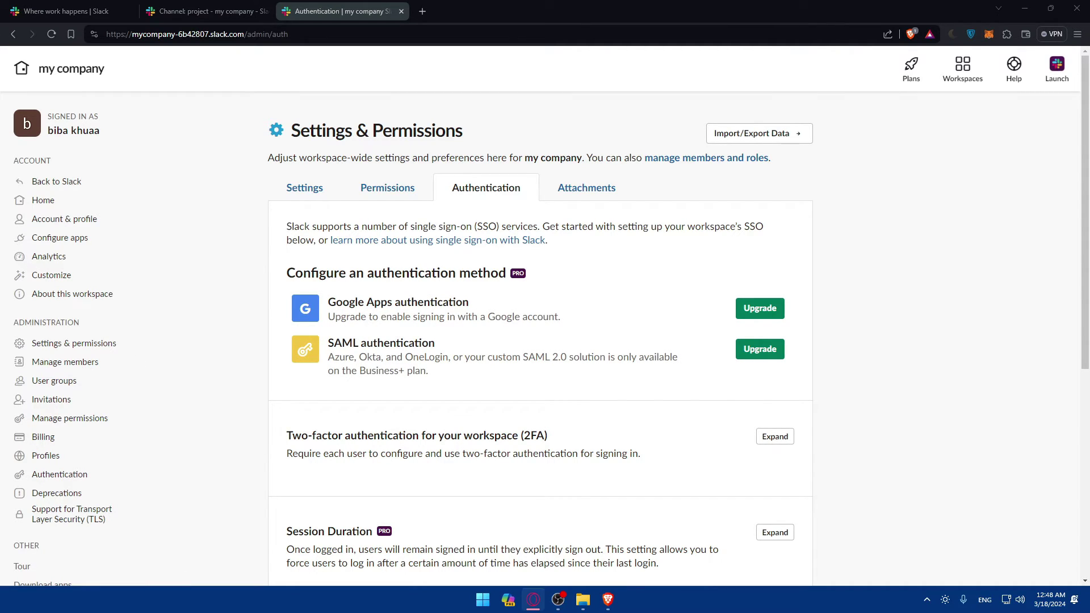
Expand the workspace's two-factor authentication section and start activating two-factor authentication for the whole workspace
scroll(440, 450, down, 2)
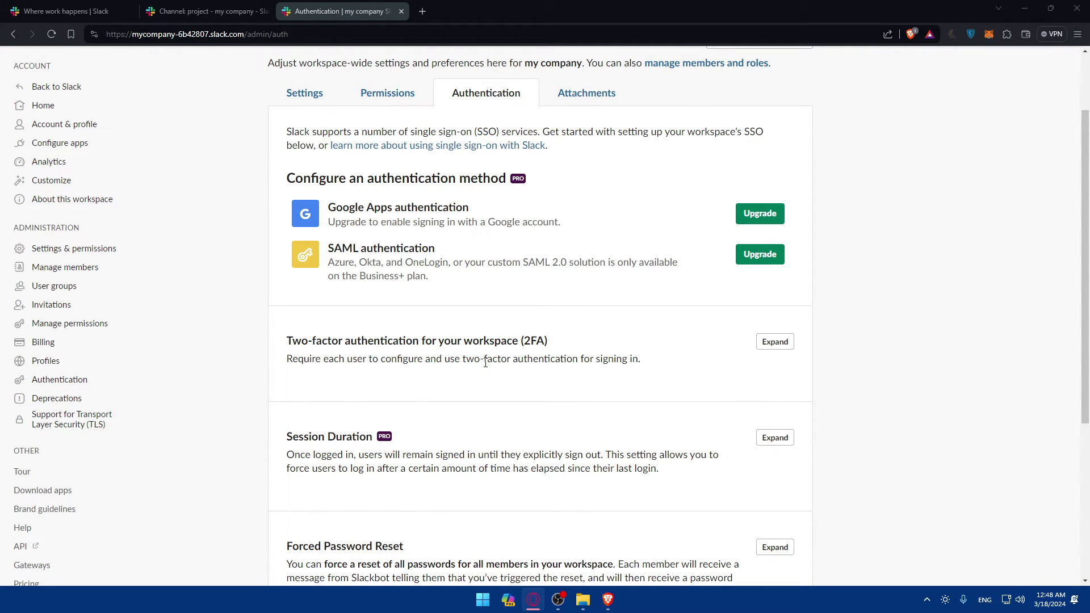
click(776, 342)
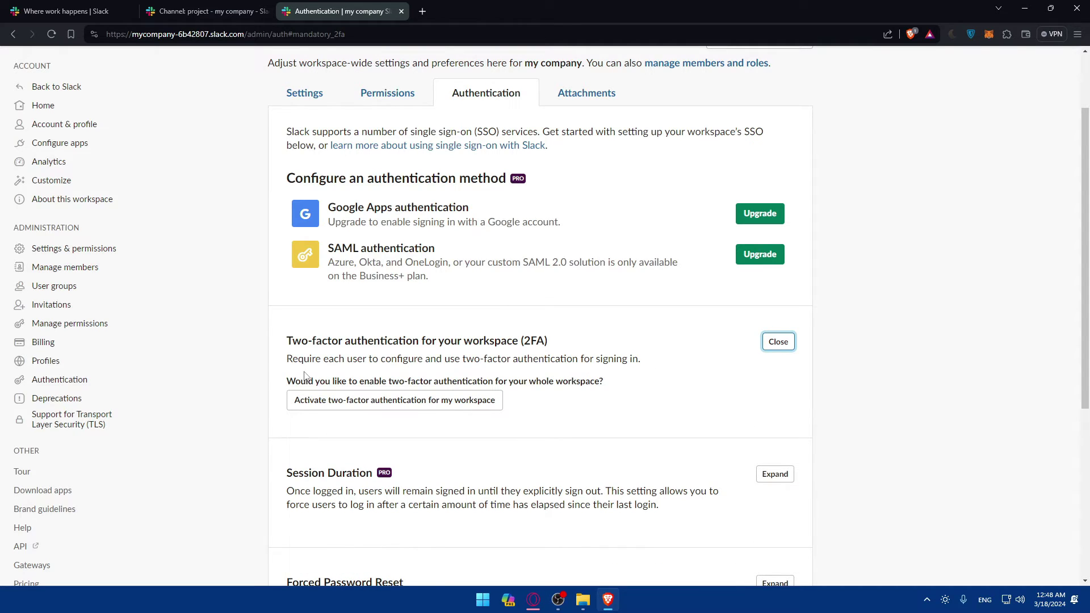
drag(291, 359, 392, 359)
drag(280, 387, 557, 388)
click(532, 388)
click(356, 407)
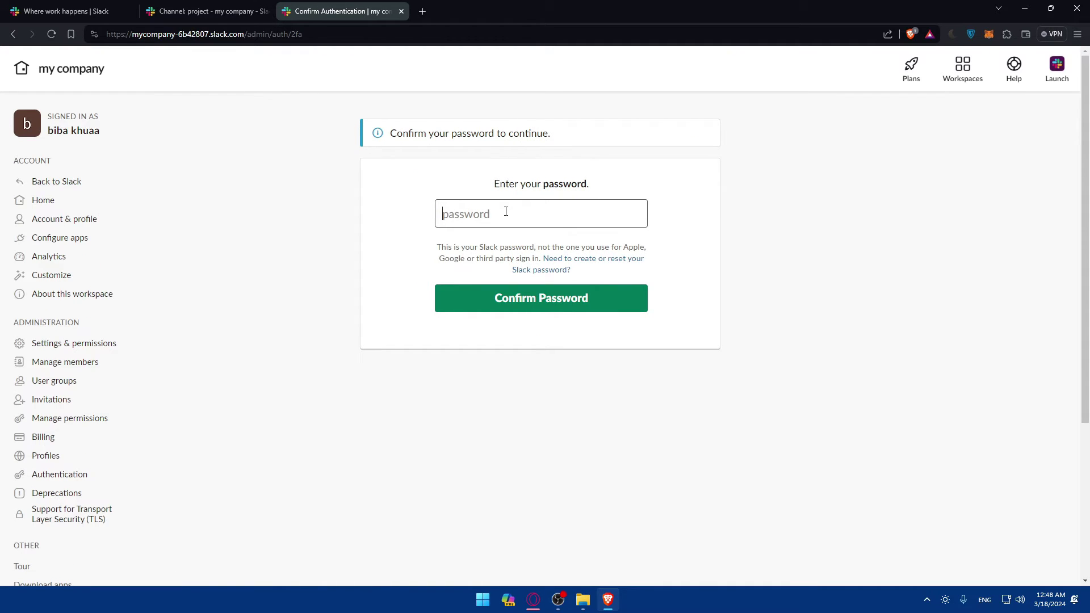
Enter characters in the account password confirmation field and clear them
text(*****)
key(BackSpace)
key(BackSpace)
key(BackSpace)
key(BackSpace)
Return to the Authentication settings and restart two-factor authentication activation for the workspace
click(60, 475)
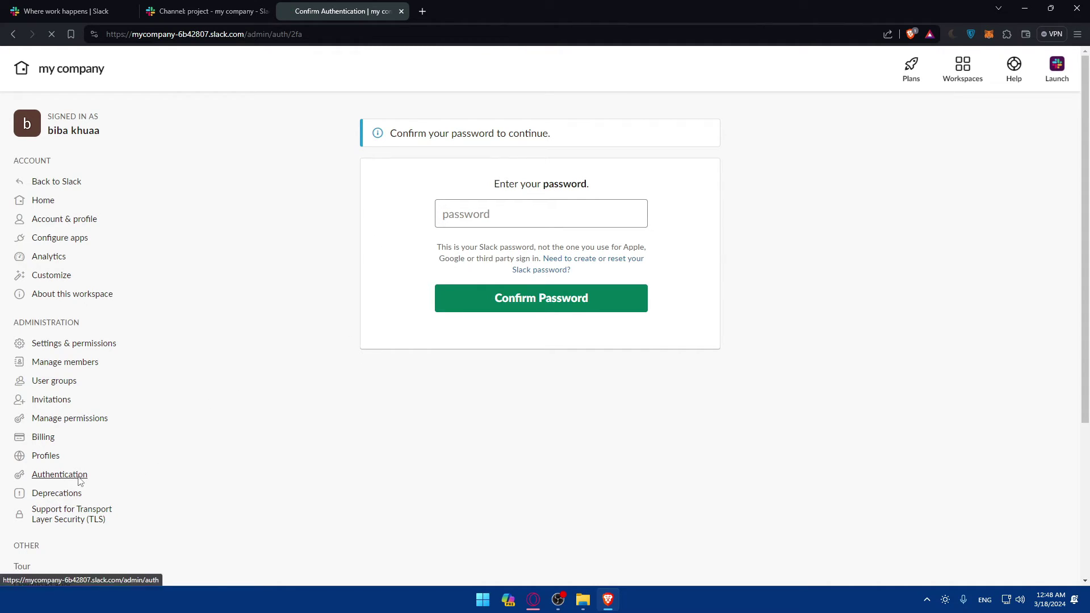
scroll(466, 283, down, 3)
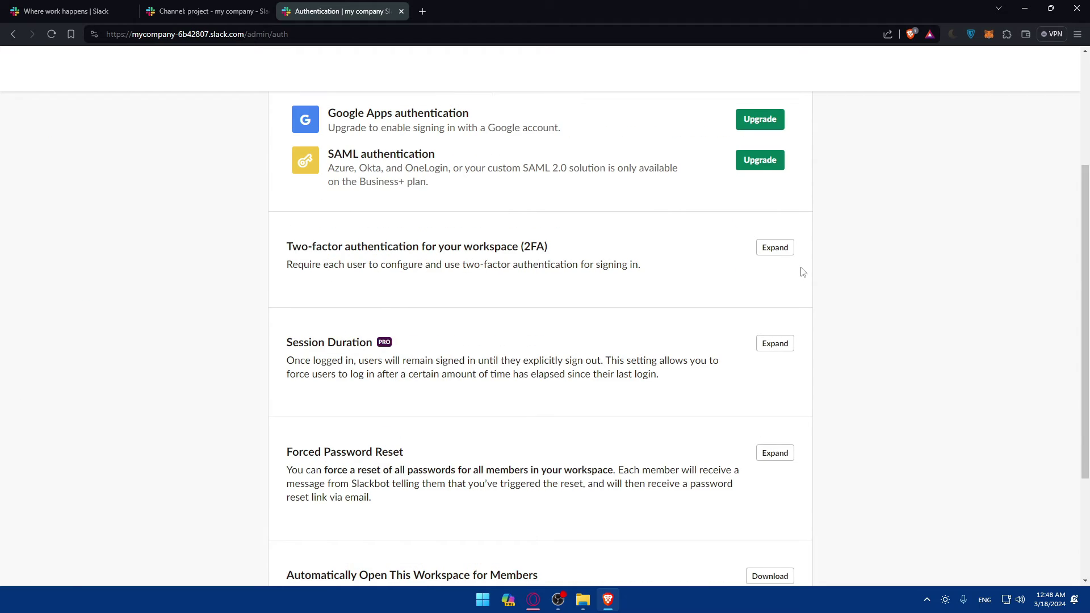
click(776, 249)
click(409, 306)
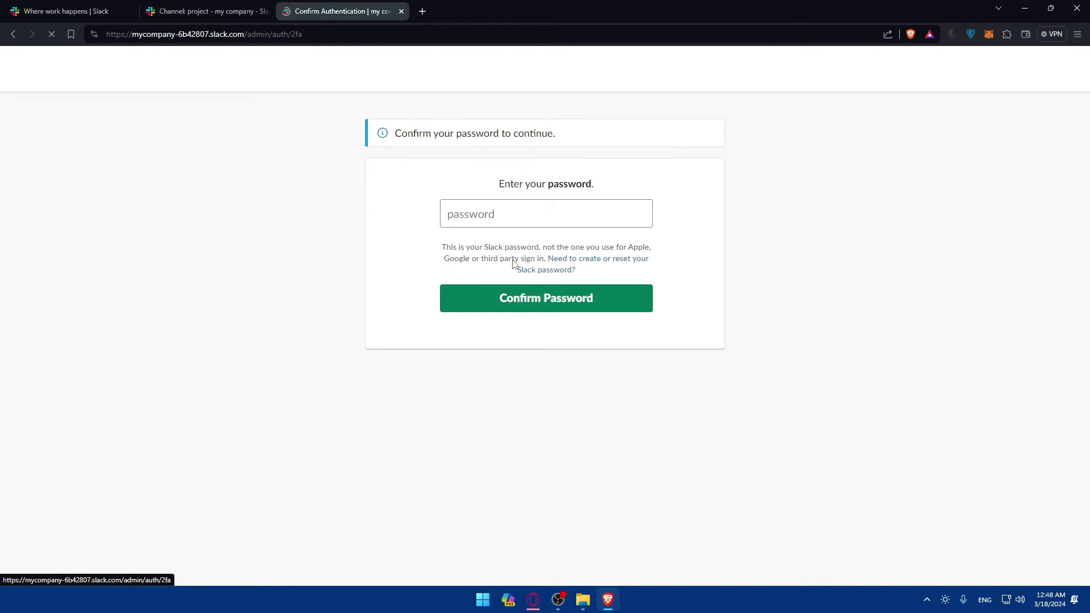
Try to confirm the two-factor activation by entering and submitting the Slack account password
click(504, 218)
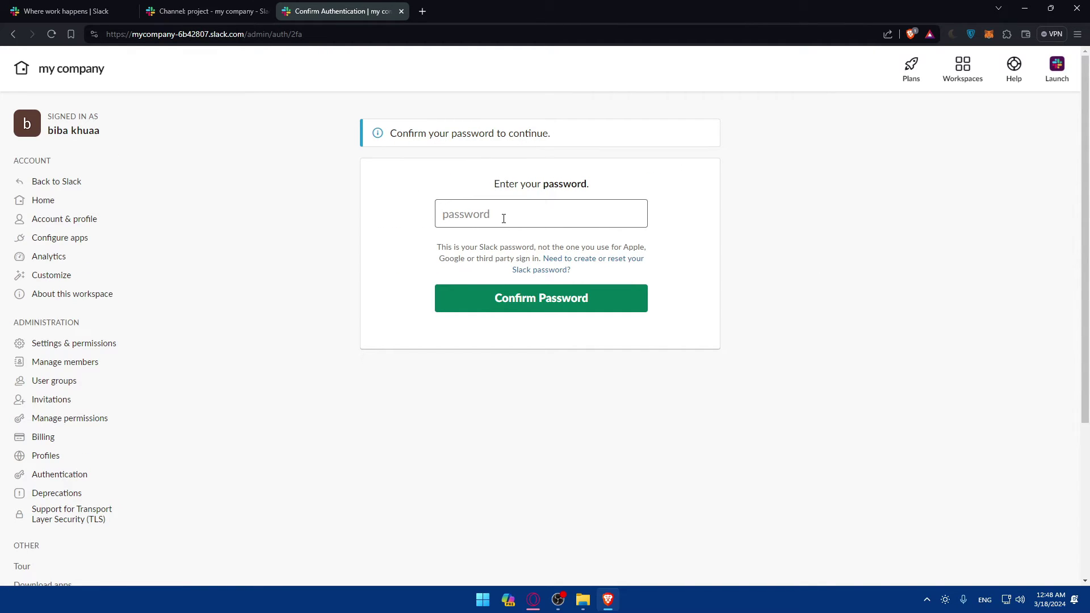
scroll(503, 222, down, 4)
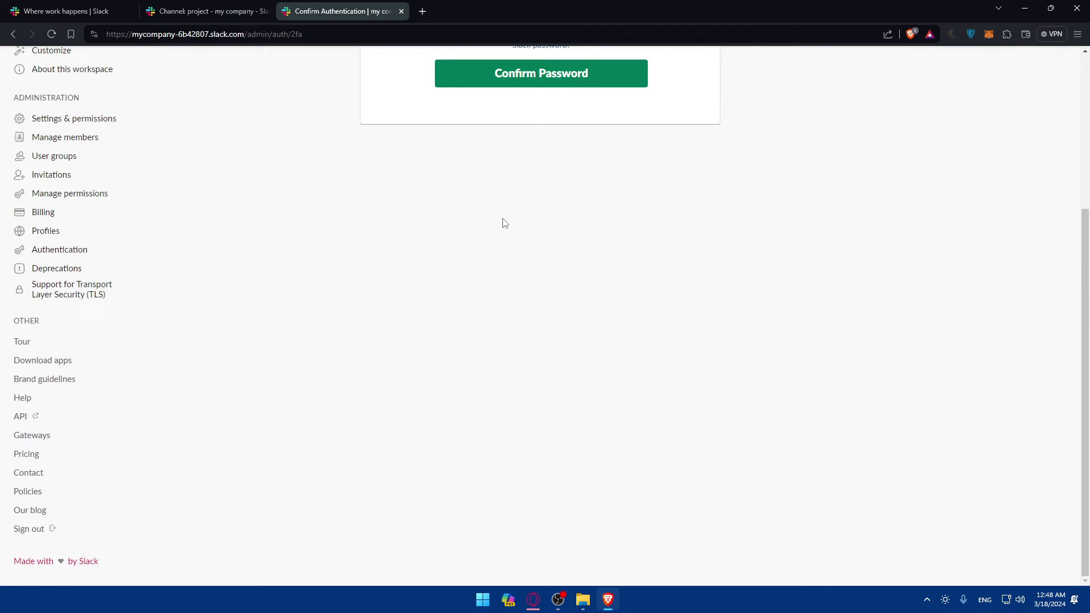
scroll(504, 223, up, 4)
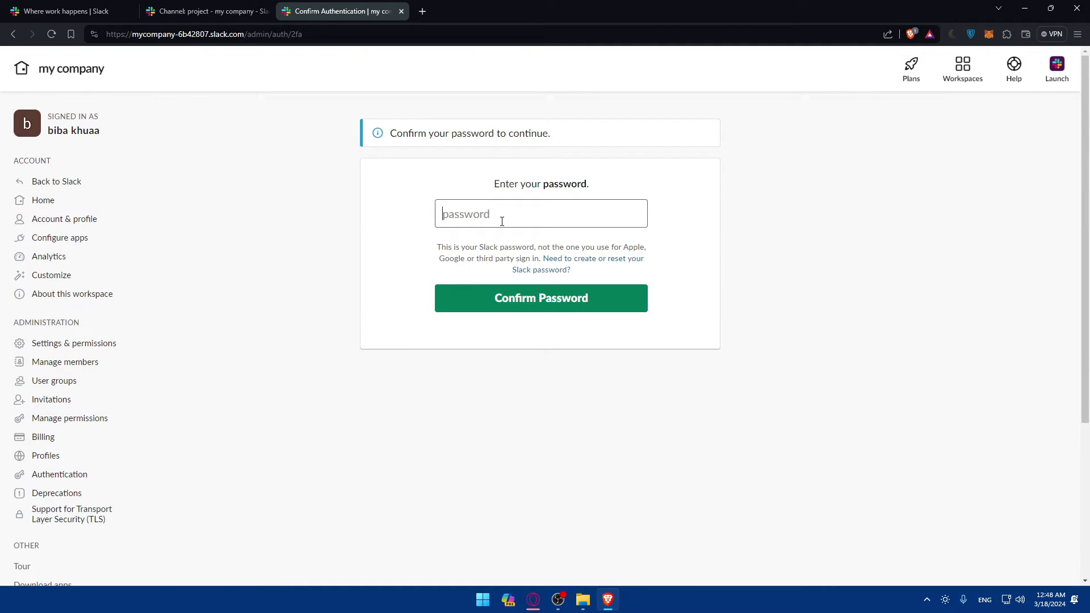
text(••••••••••)
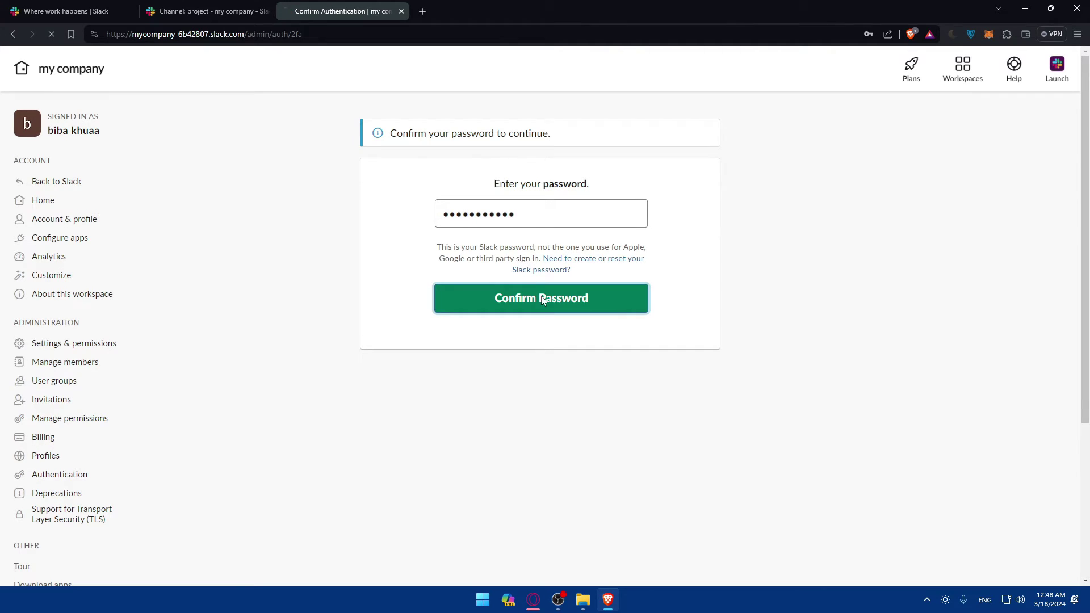
click(542, 297)
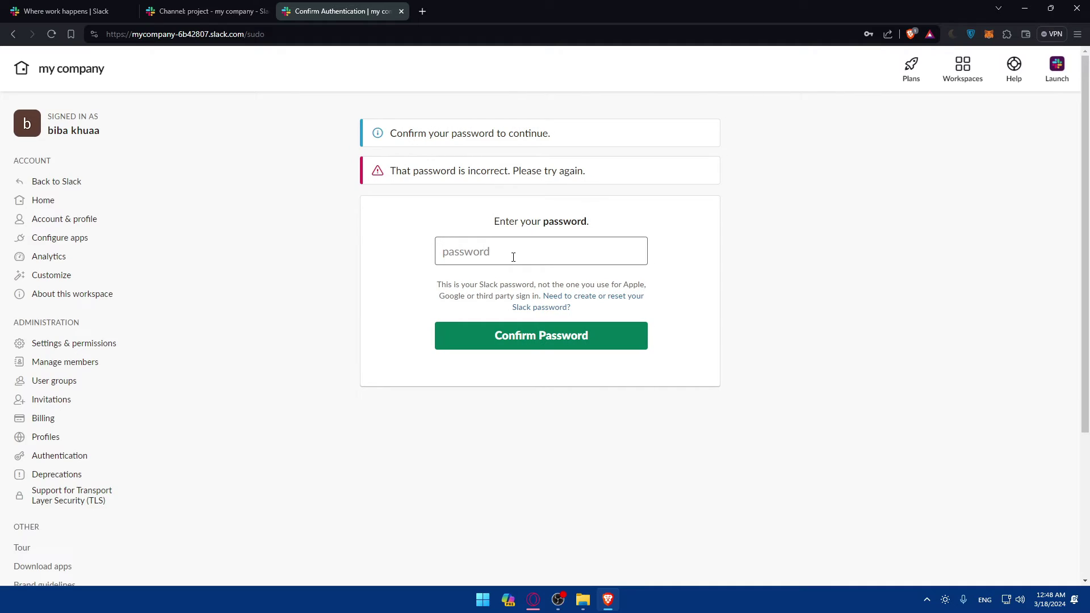
Try again to pass the Slack password confirmation by submitting several different account password entries
text(••••••••)
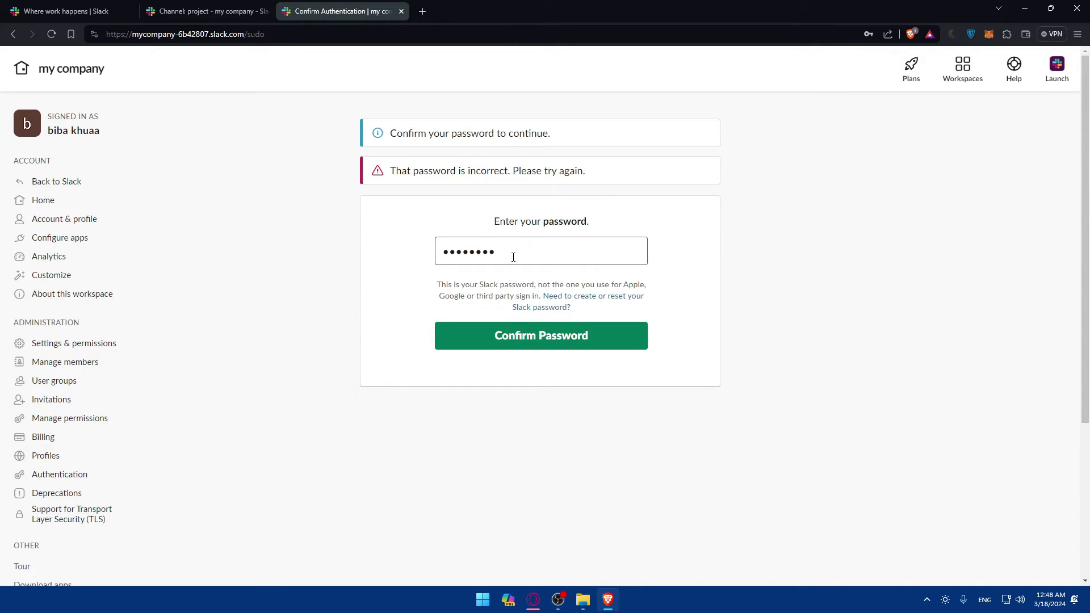
click(532, 340)
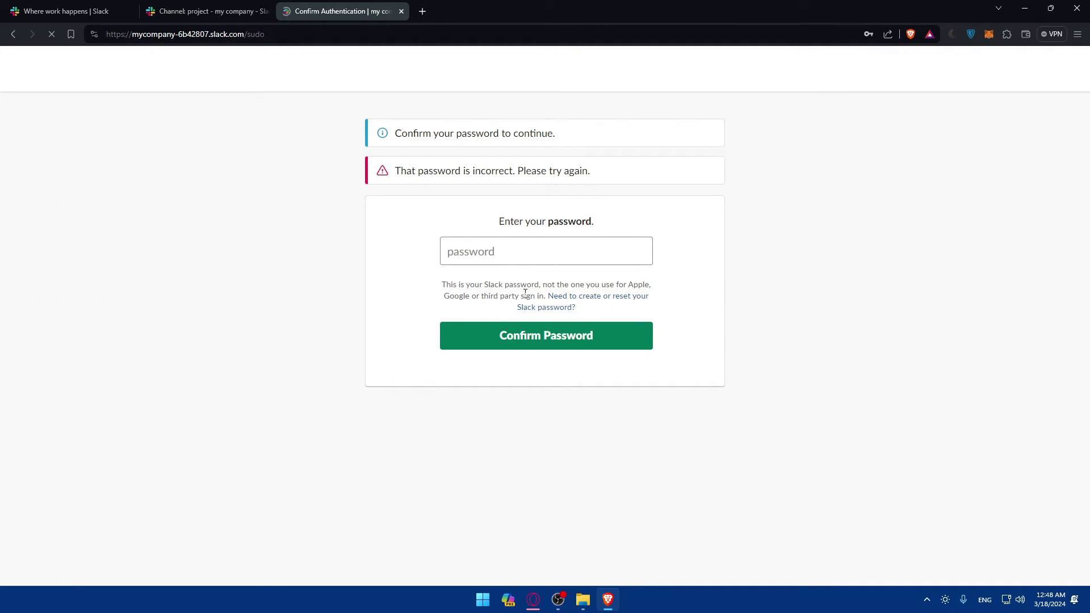
text(••••••••)
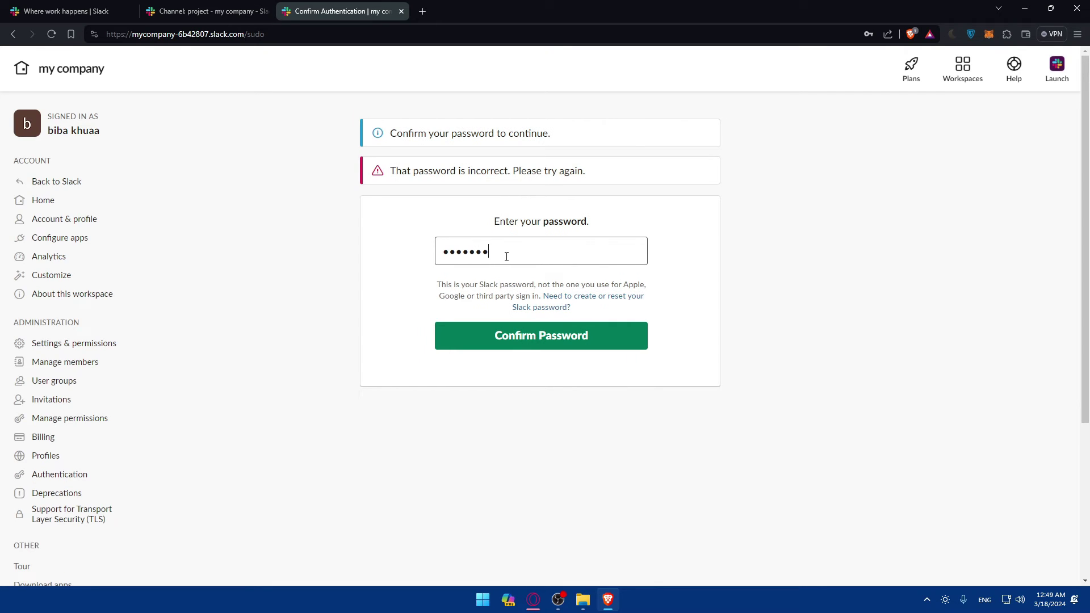
click(499, 335)
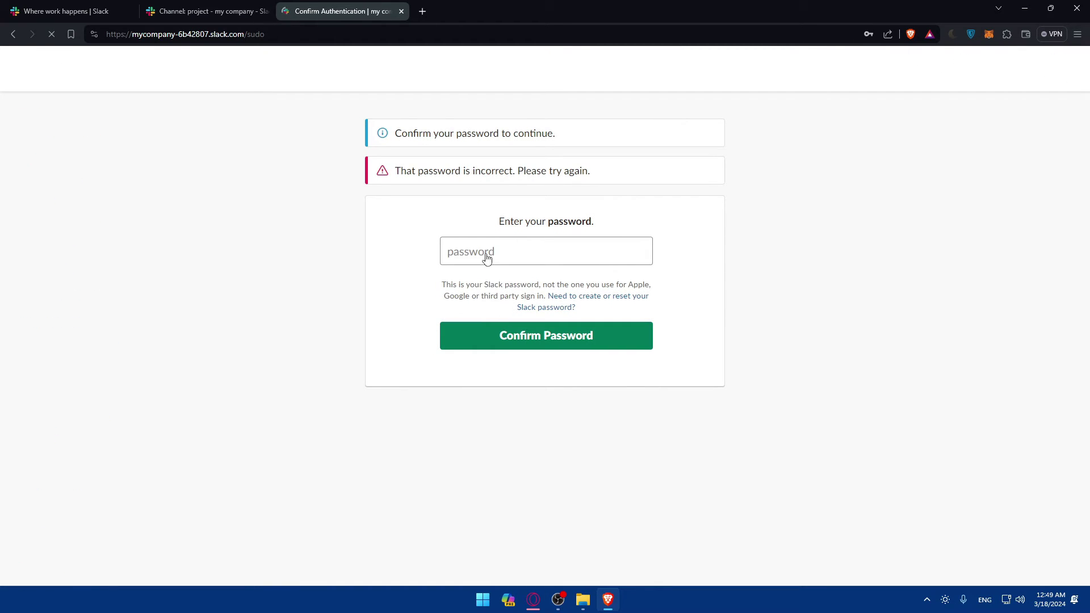
text(•••)
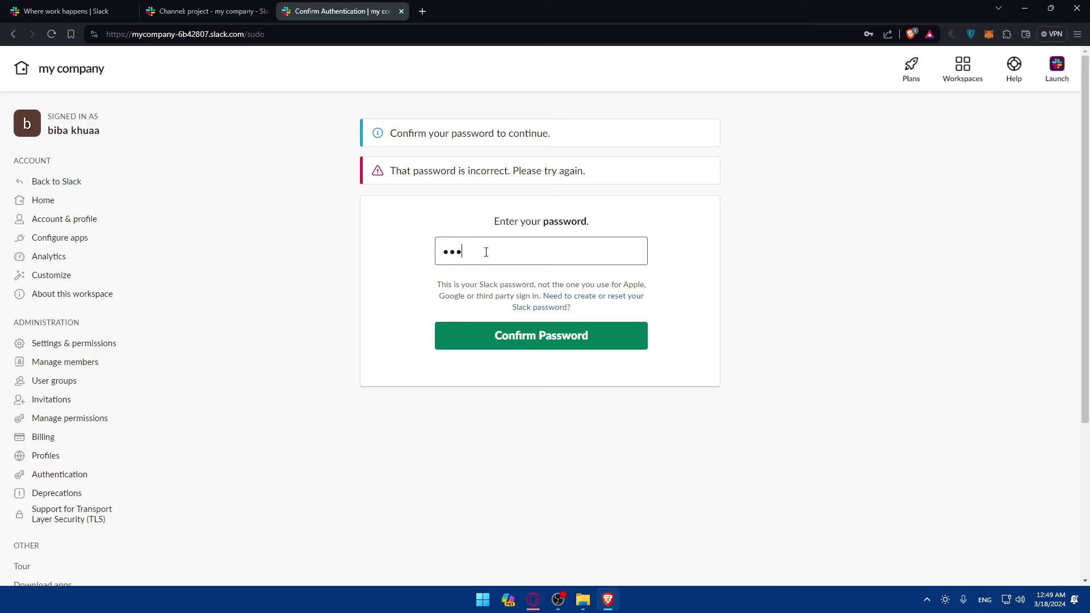
text(••••••)
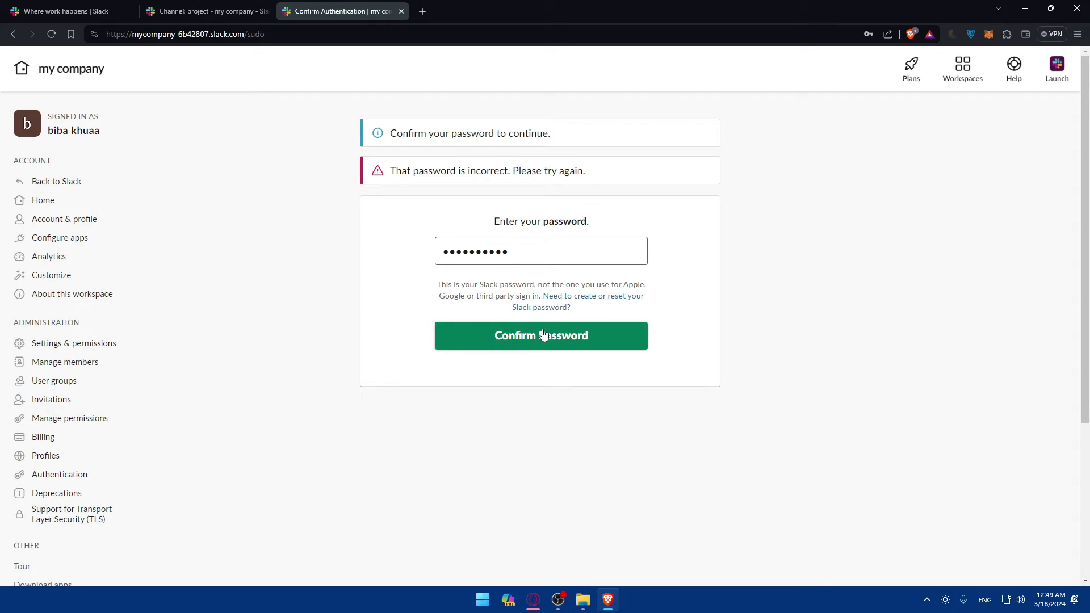
click(547, 338)
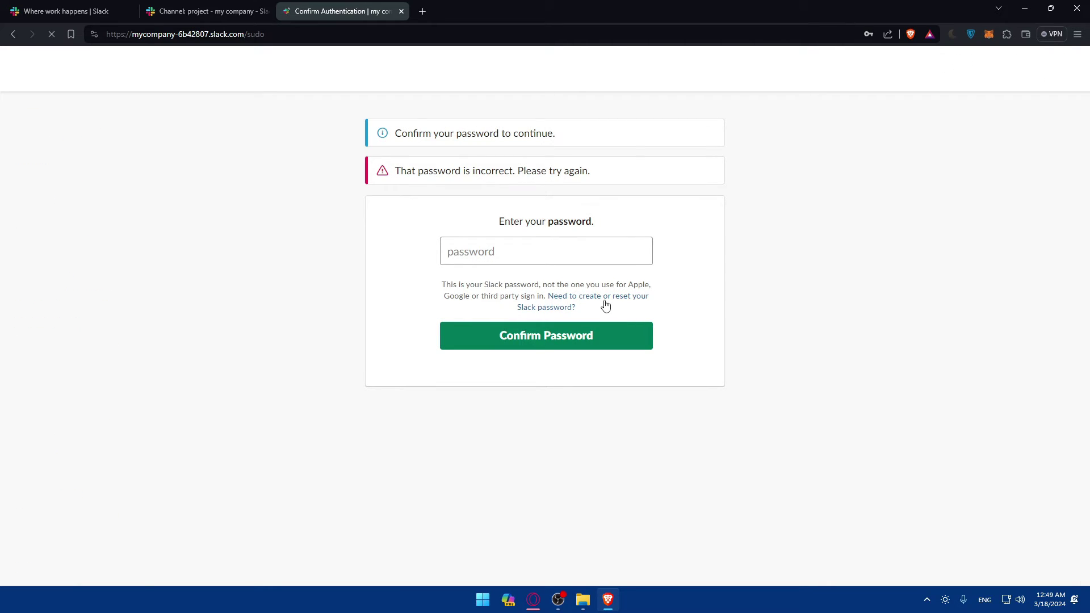
Request a Slack password reset link by e-mail, then switch to Gmail and open the link to choose a new password
click(569, 302)
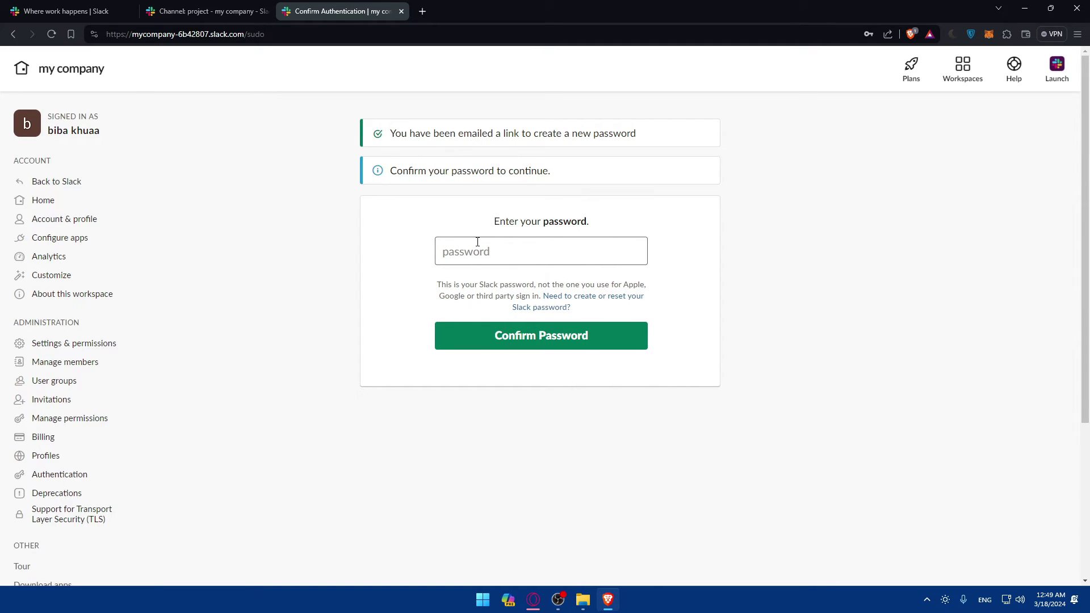
click(422, 12)
text(gmail.com)
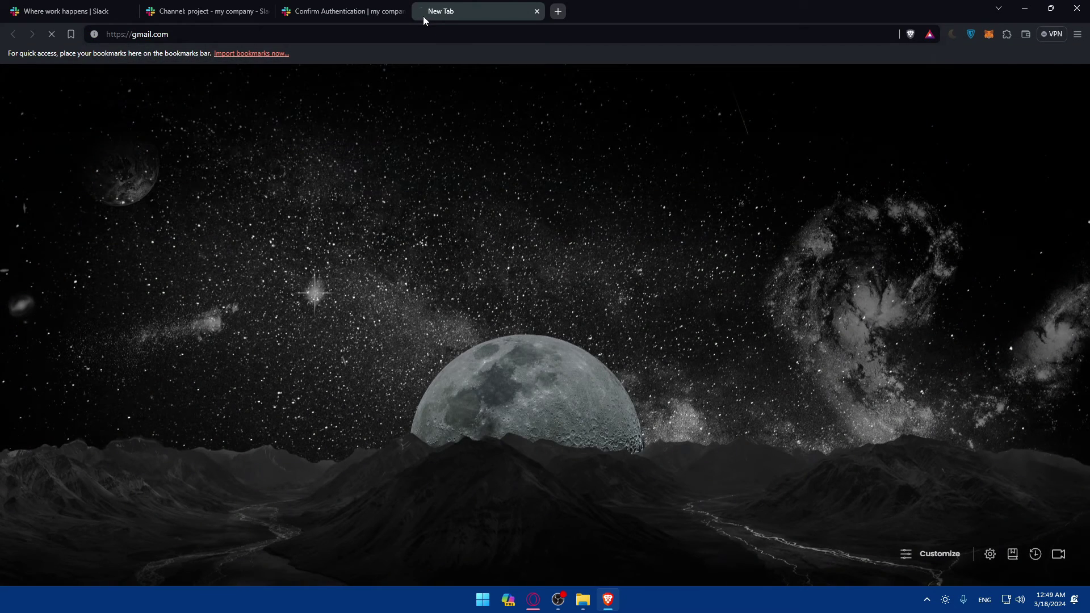
key(Return)
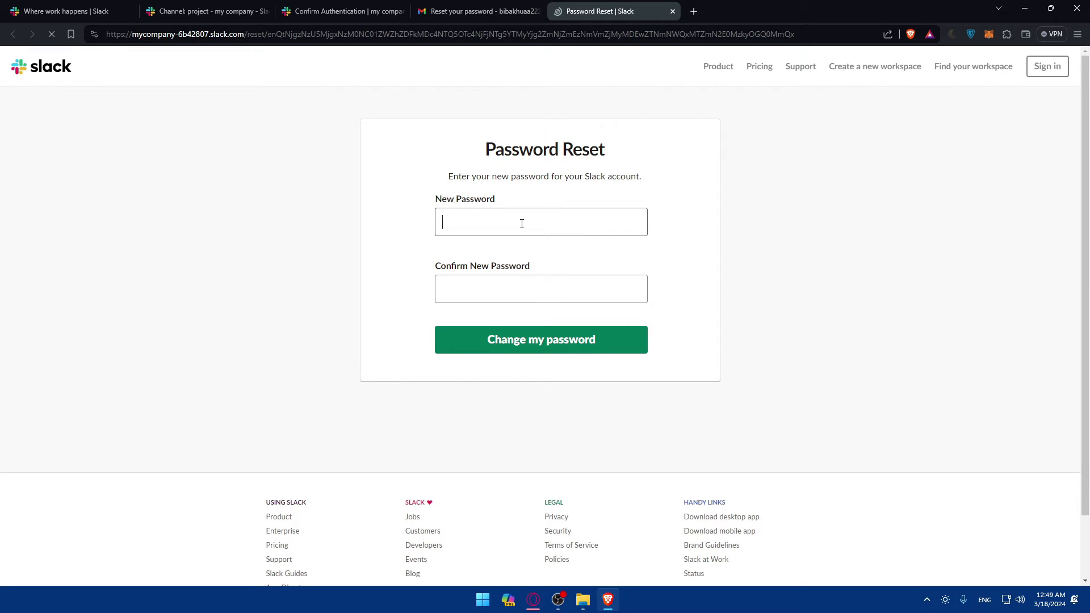
Enter and confirm a new Slack account password and submit the password change
text(*********)
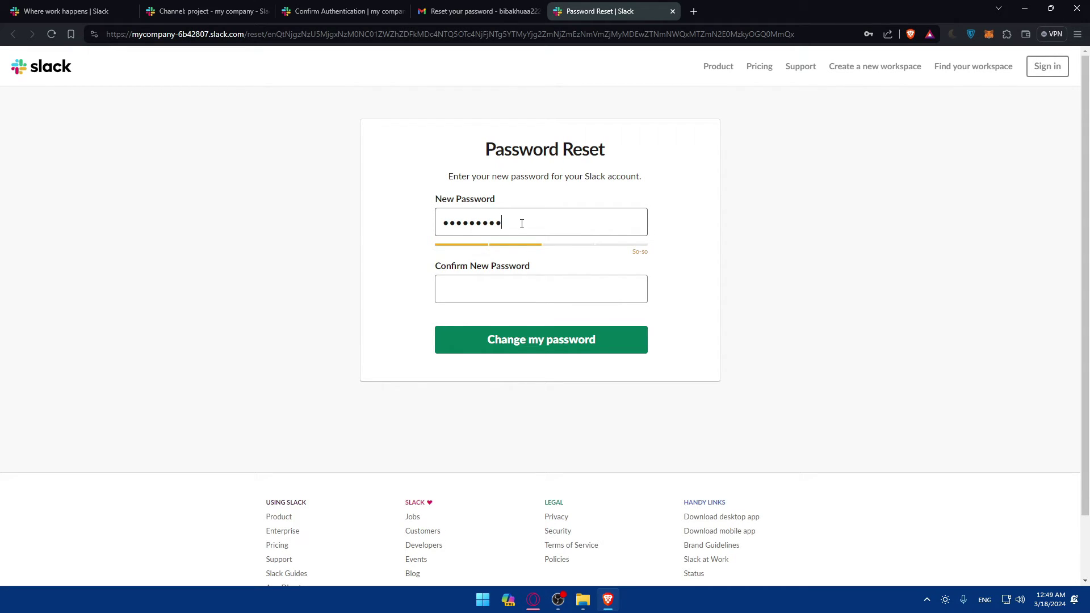
text(**)
click(546, 290)
text(*)
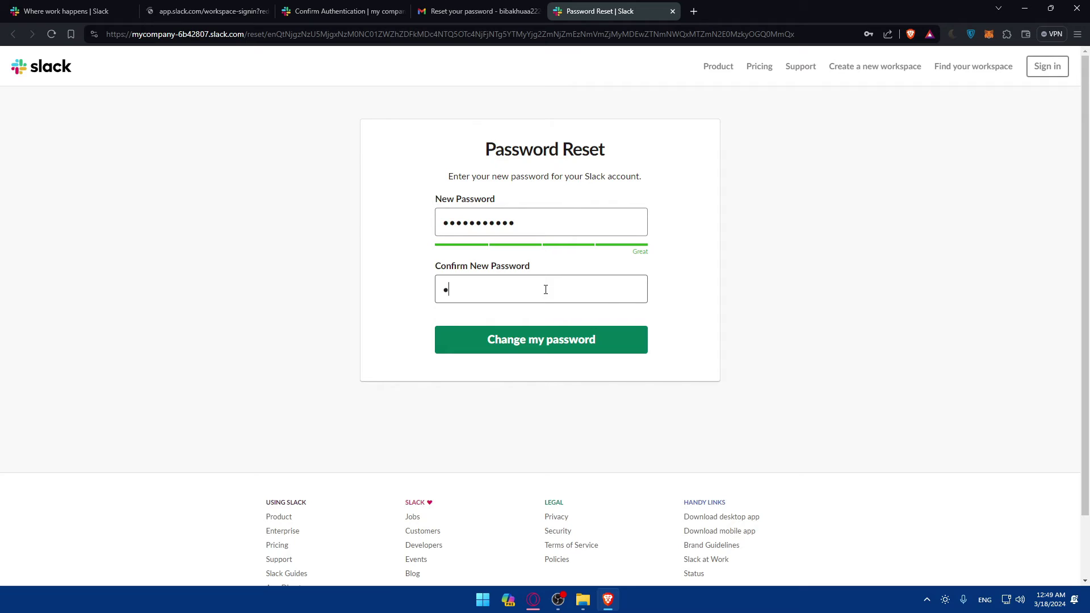
text(**********)
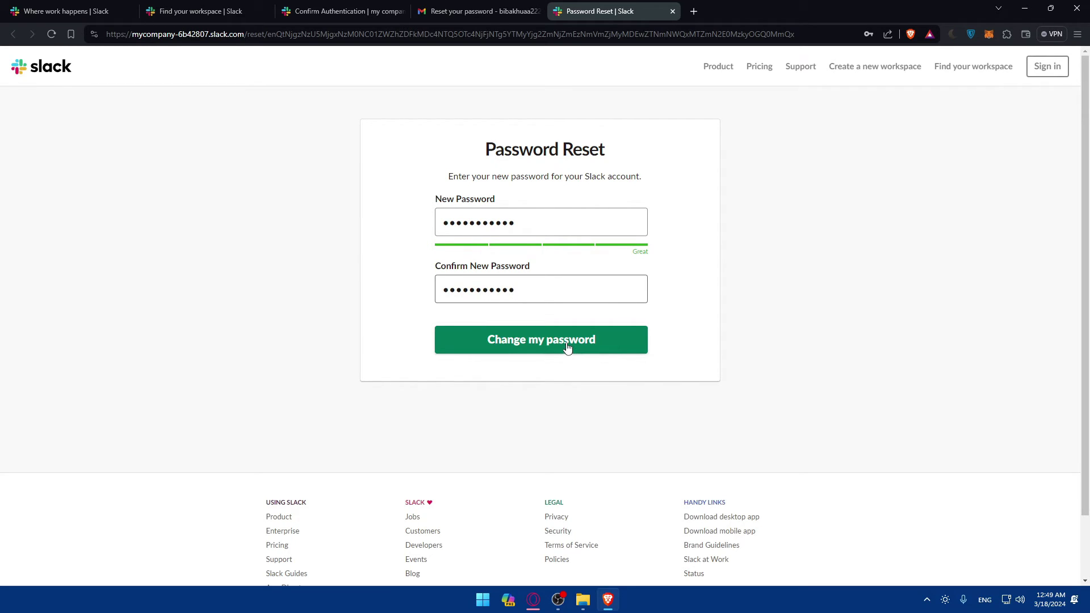
click(568, 347)
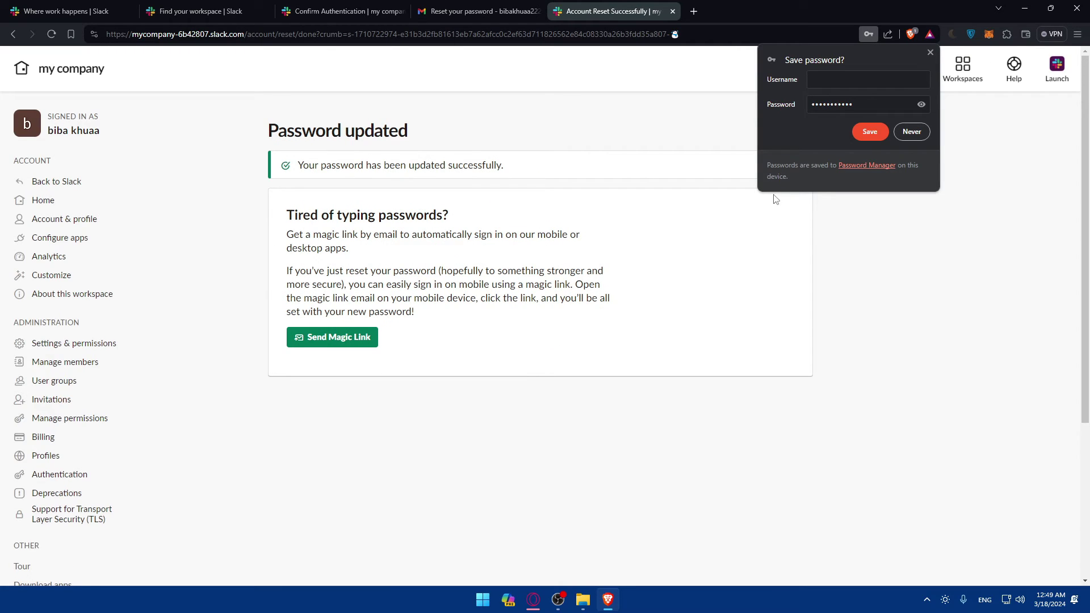
Close the password reset and Gmail pages, and submit the new account password in Slack's pending password confirmation
click(673, 12)
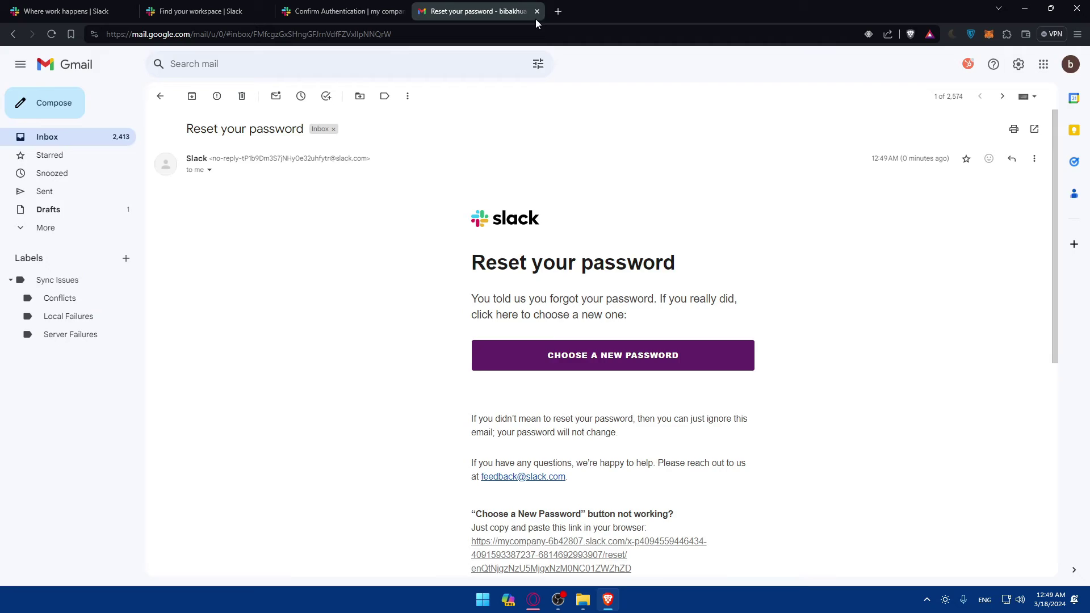
click(537, 12)
click(512, 245)
text(•)
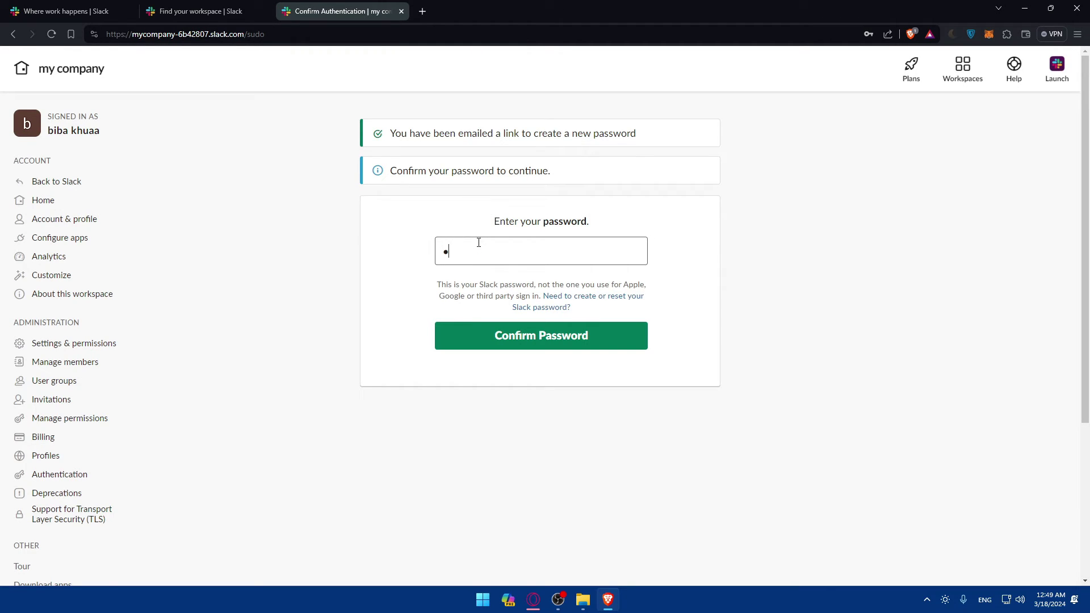
text(••••••••••)
click(531, 327)
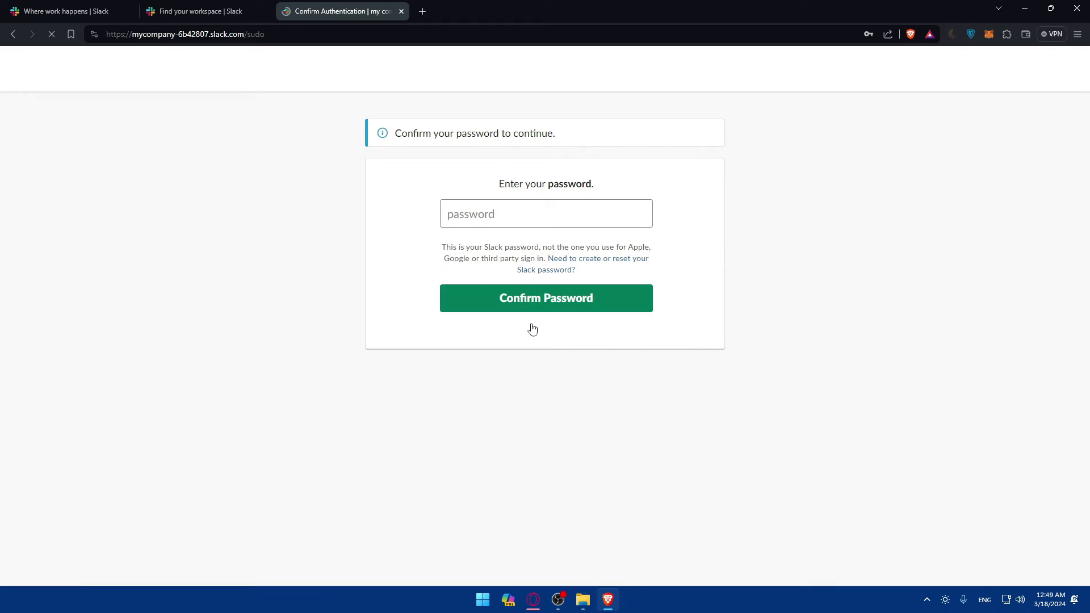
Re-enter and submit the Slack account password each time the confirmation page asks for it
click(500, 226)
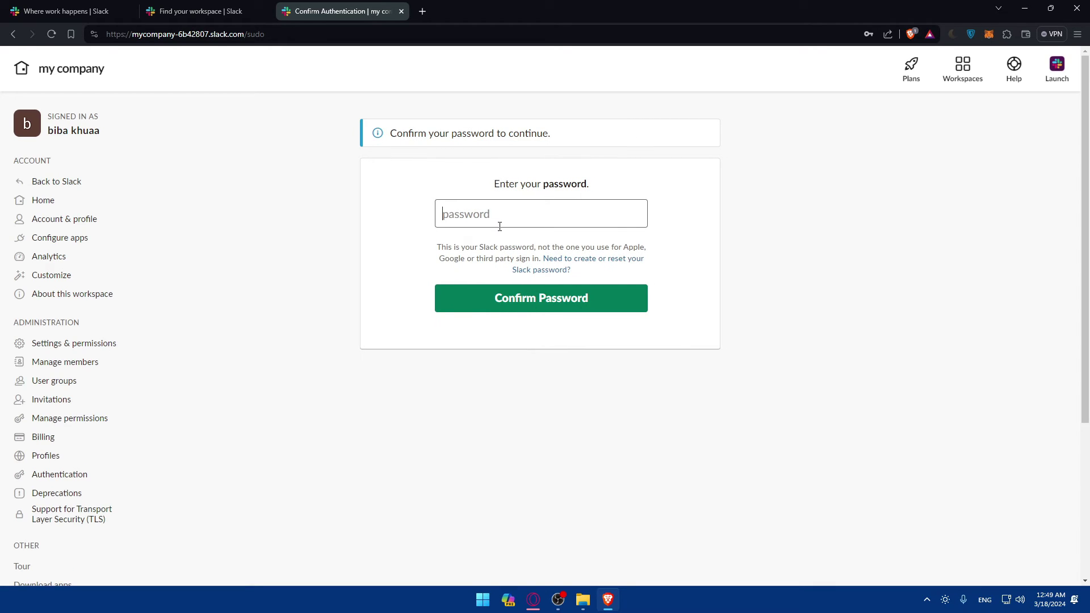
text(••••••••)
click(537, 295)
text(••••••••••)
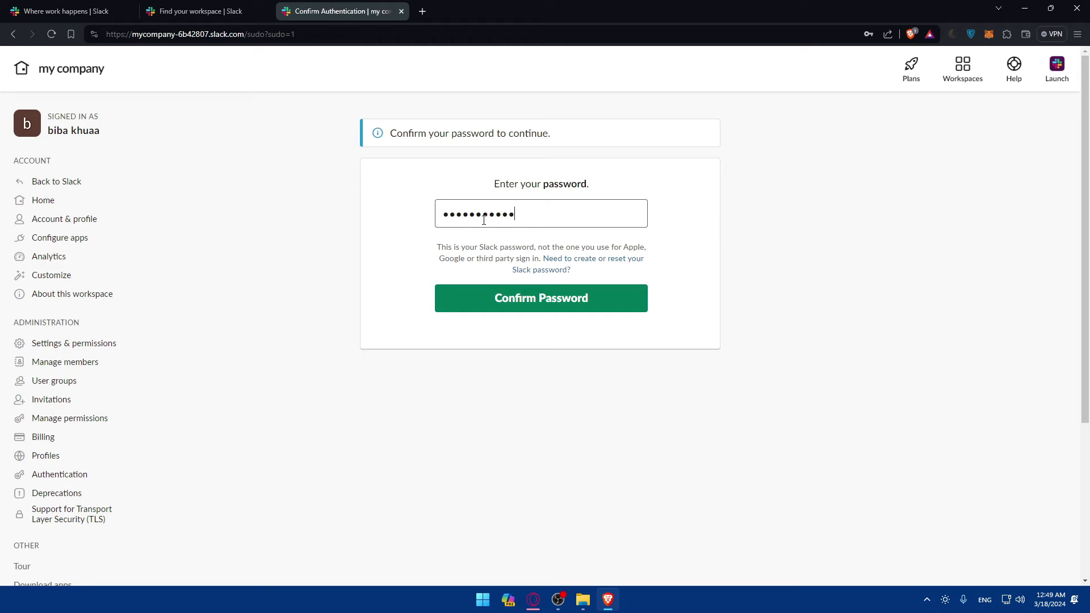
click(562, 314)
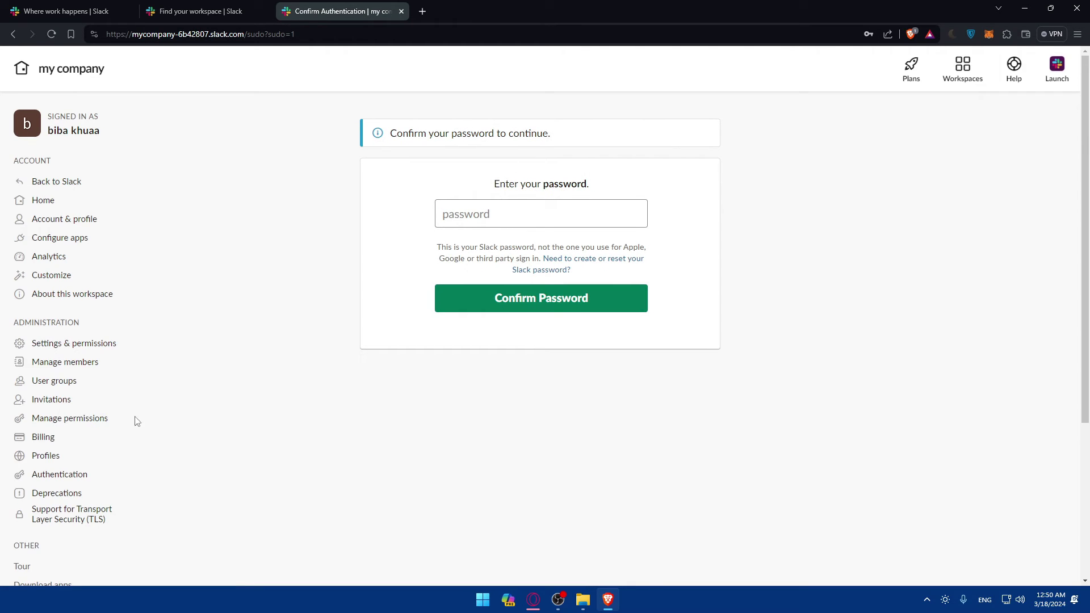
Reload the page, return to the Authentication settings and activate two-factor authentication for the whole workspace
click(51, 35)
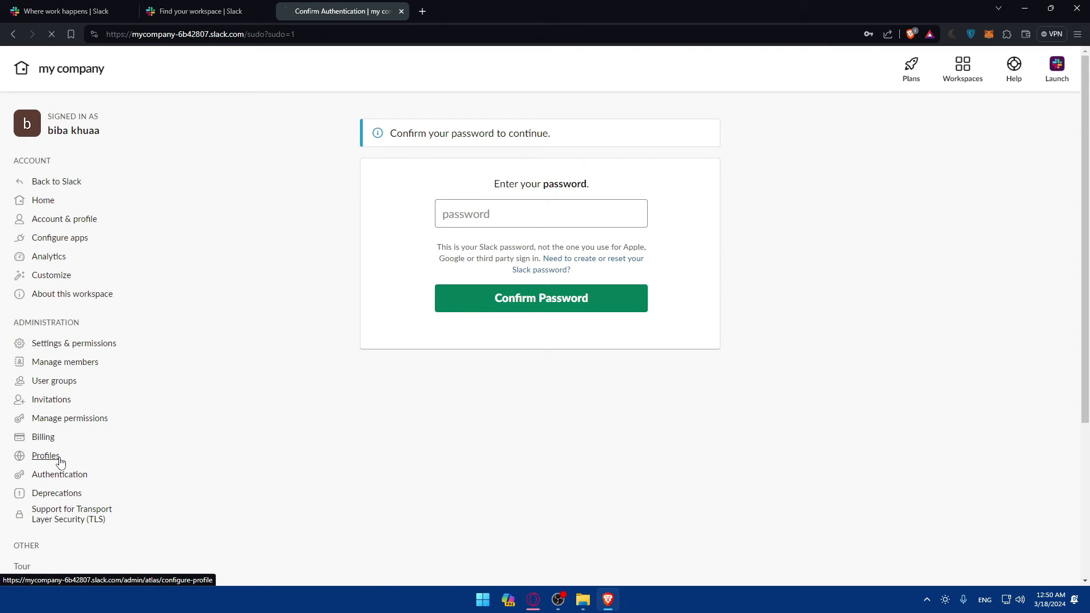
click(55, 456)
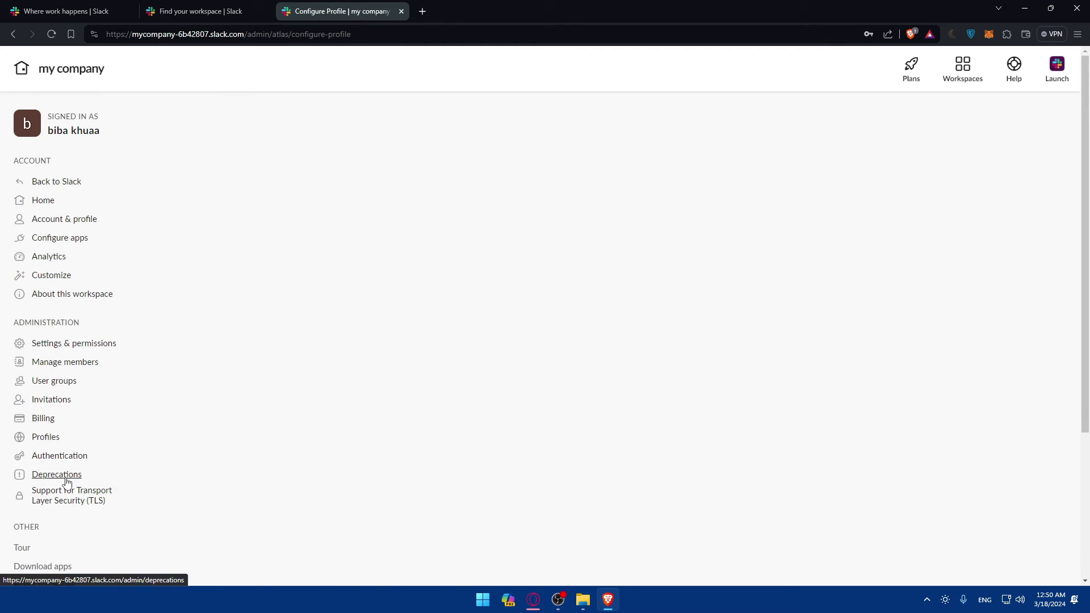
click(67, 479)
scroll(557, 407, down, 2)
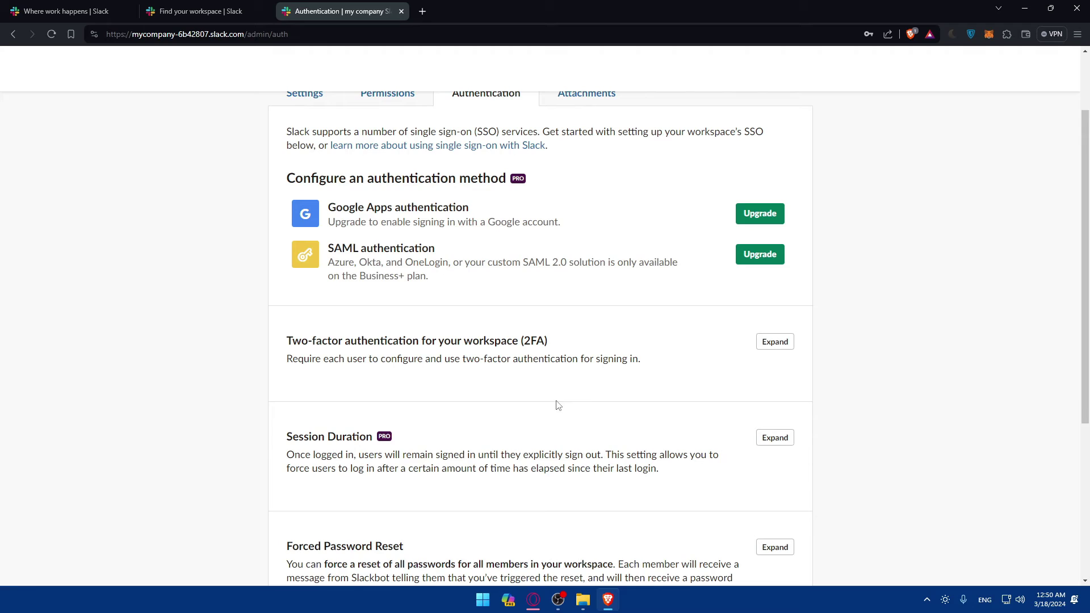
click(778, 342)
click(466, 400)
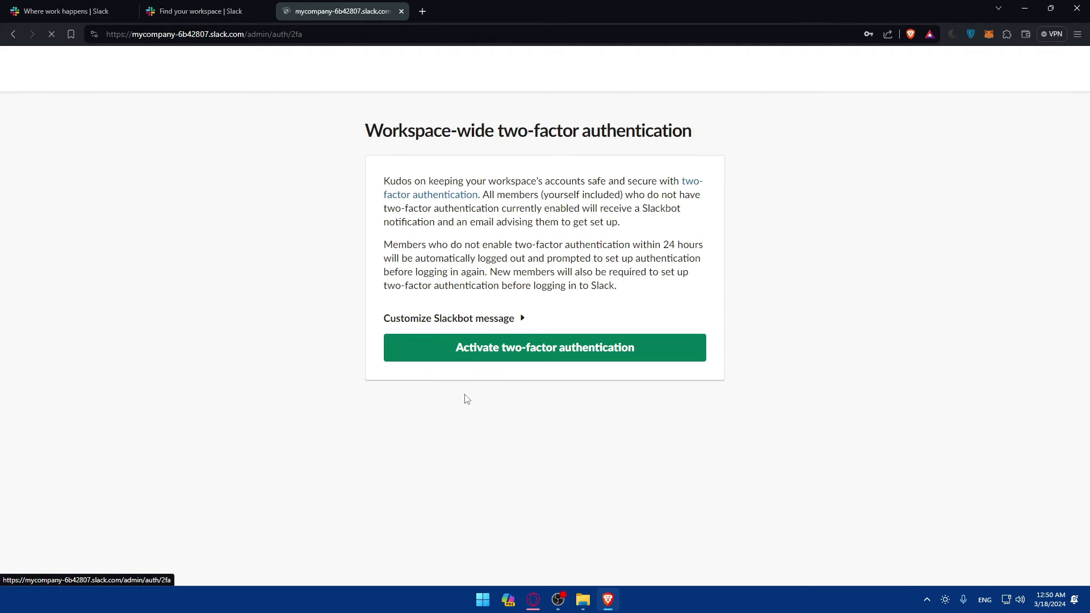
click(518, 352)
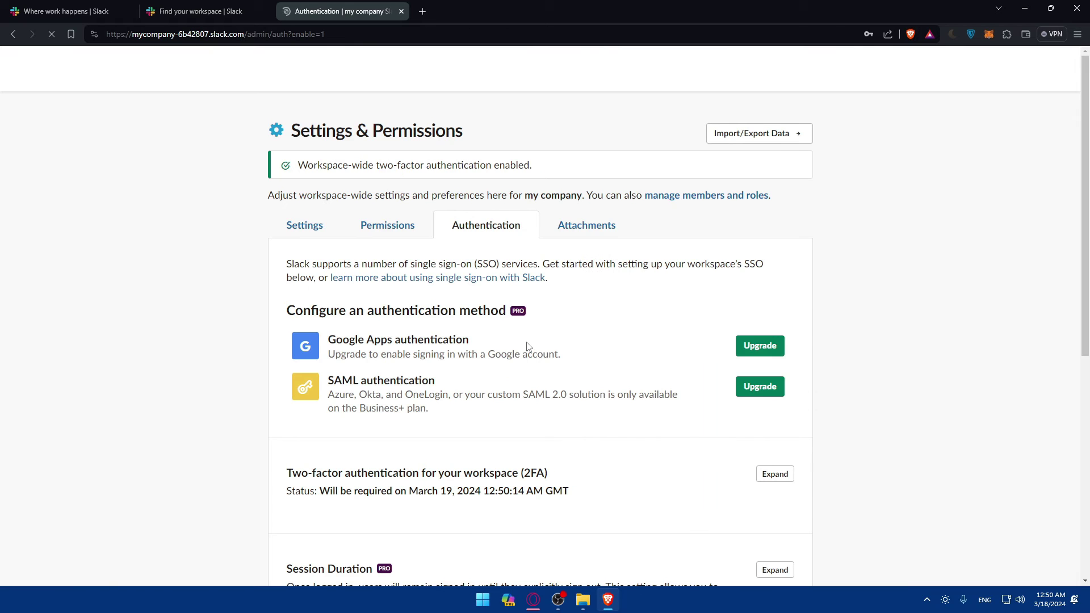
Expand the workspace's two-factor authentication section and disable workspace-wide two-factor authentication
scroll(529, 345, down, 2)
scroll(540, 350, down, 2)
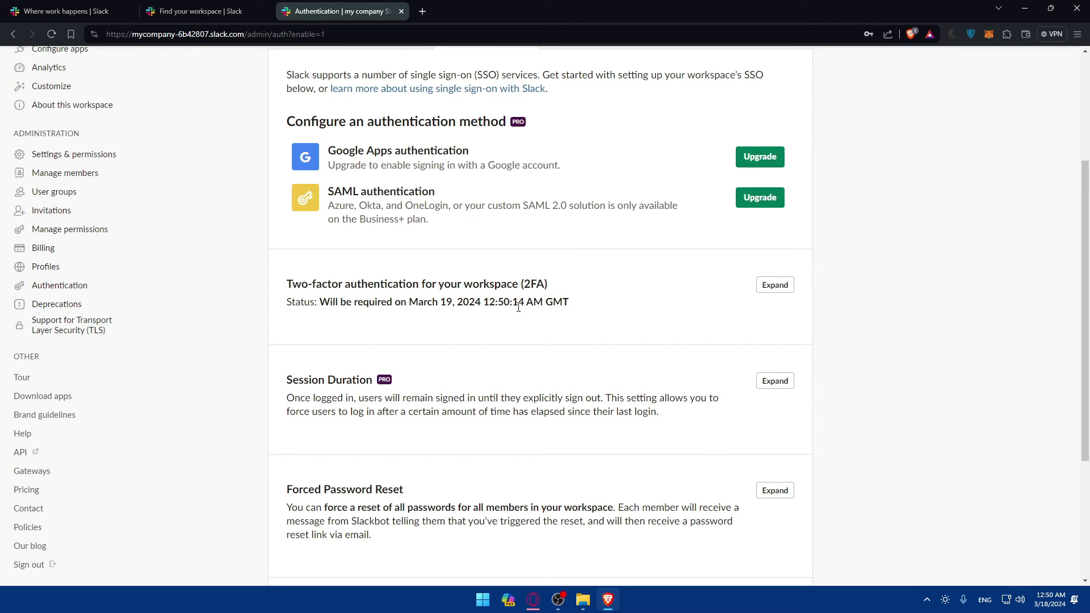
click(776, 285)
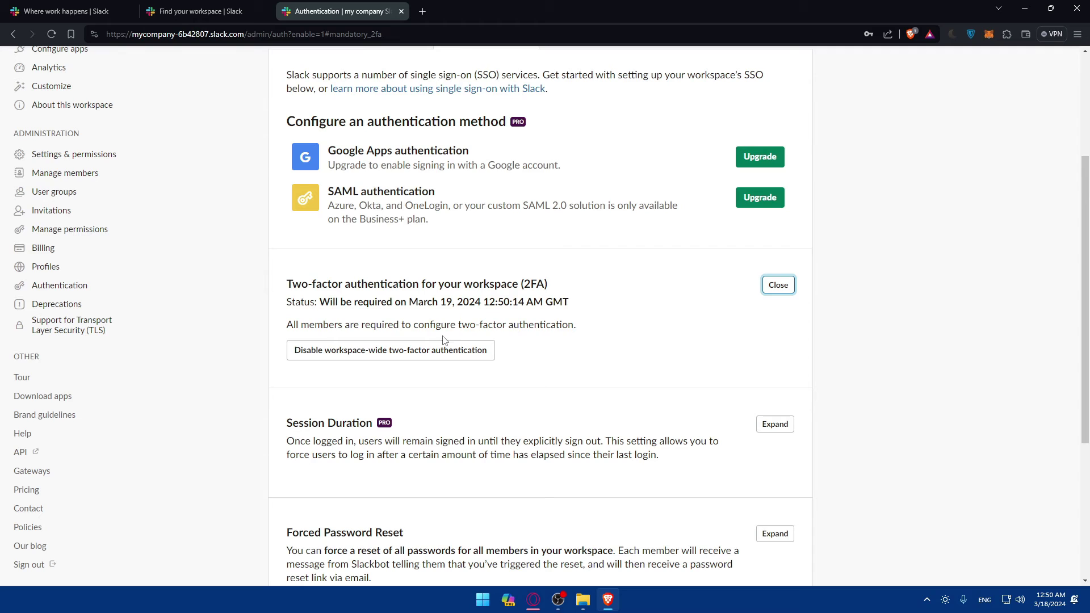
click(386, 350)
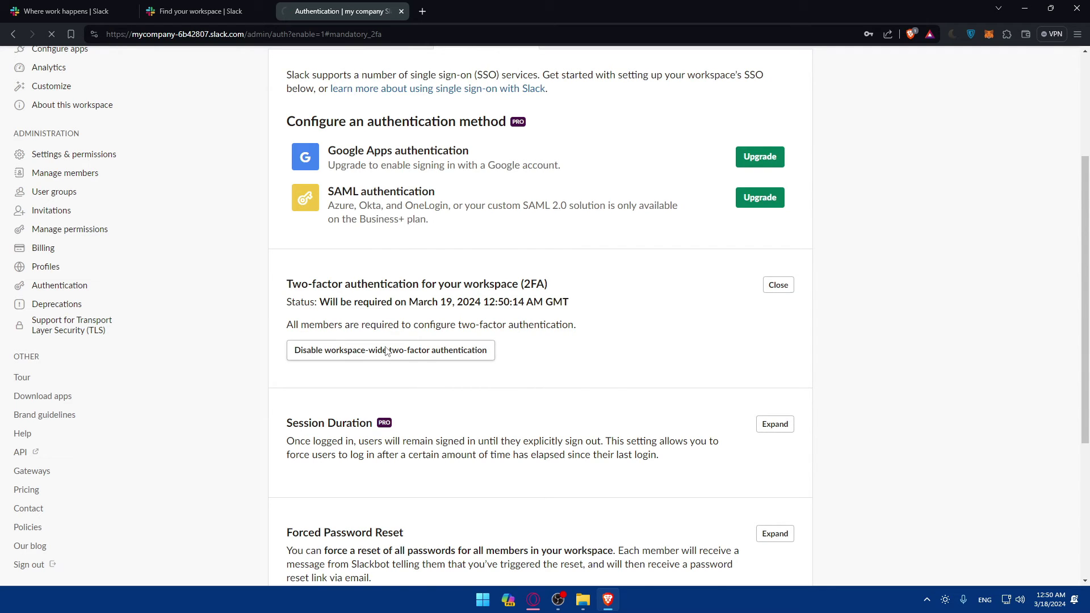
Expand the two-factor authentication section again and open the workspace-wide activation page
scroll(555, 372, down, 3)
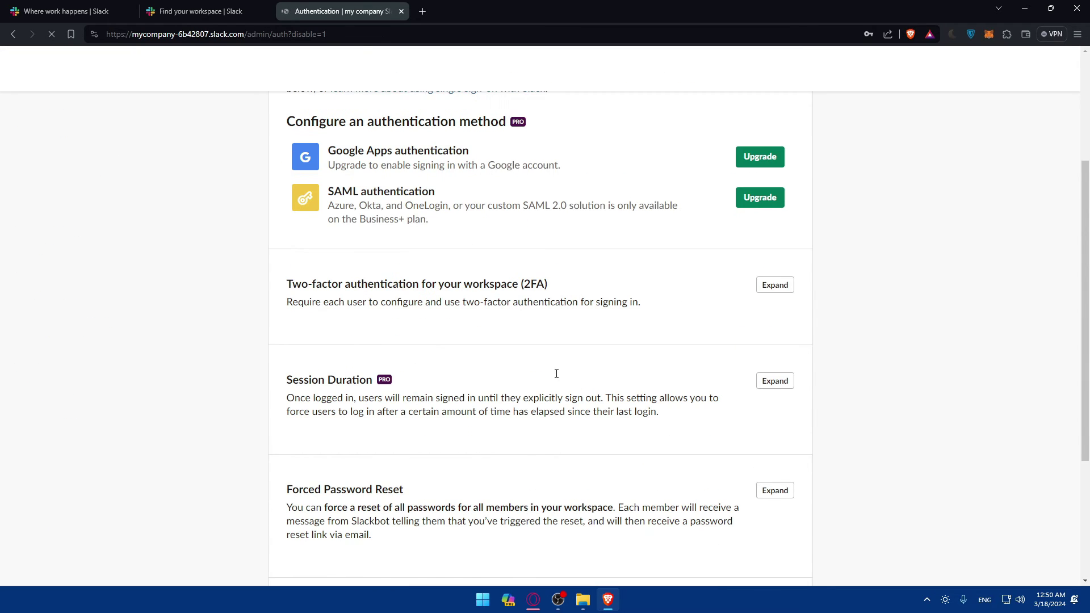
click(776, 286)
click(427, 355)
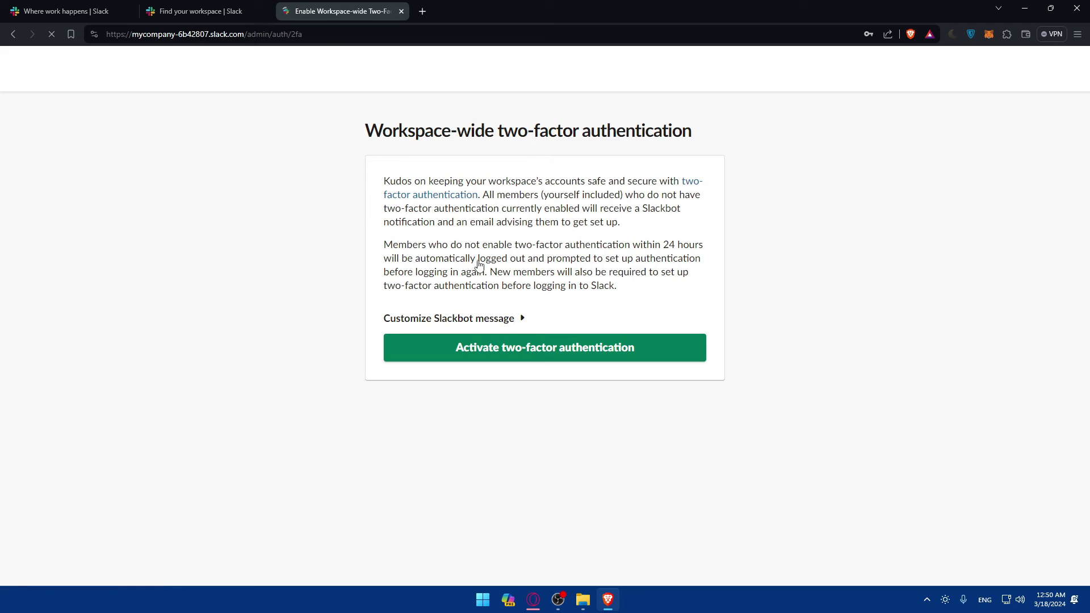
Examine the activation page's member notice, the linked two-factor authentication help article and the default Slackbot message
drag(380, 180, 455, 181)
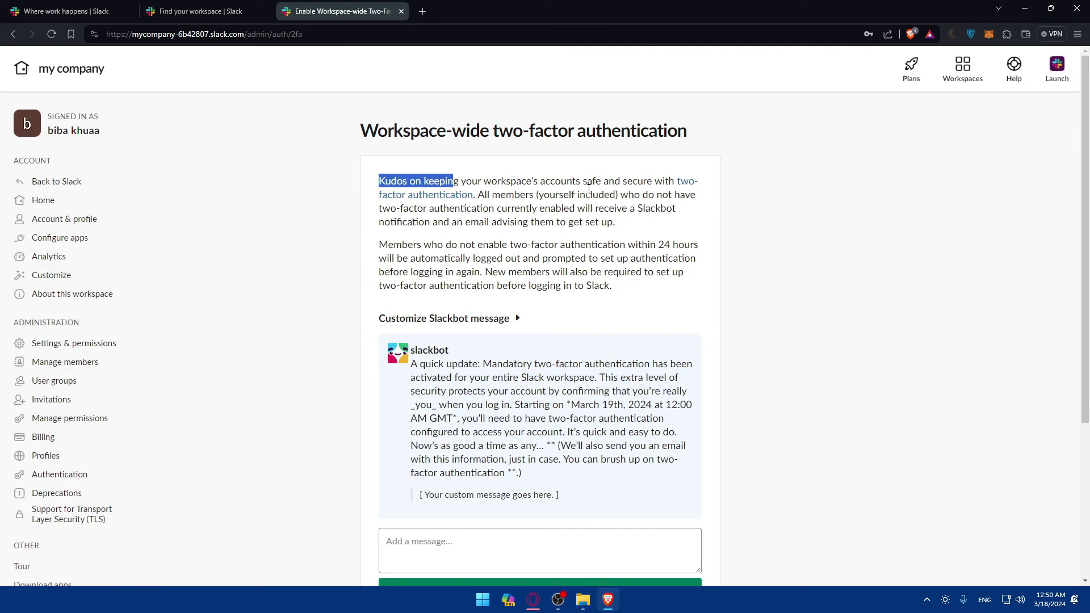
click(503, 221)
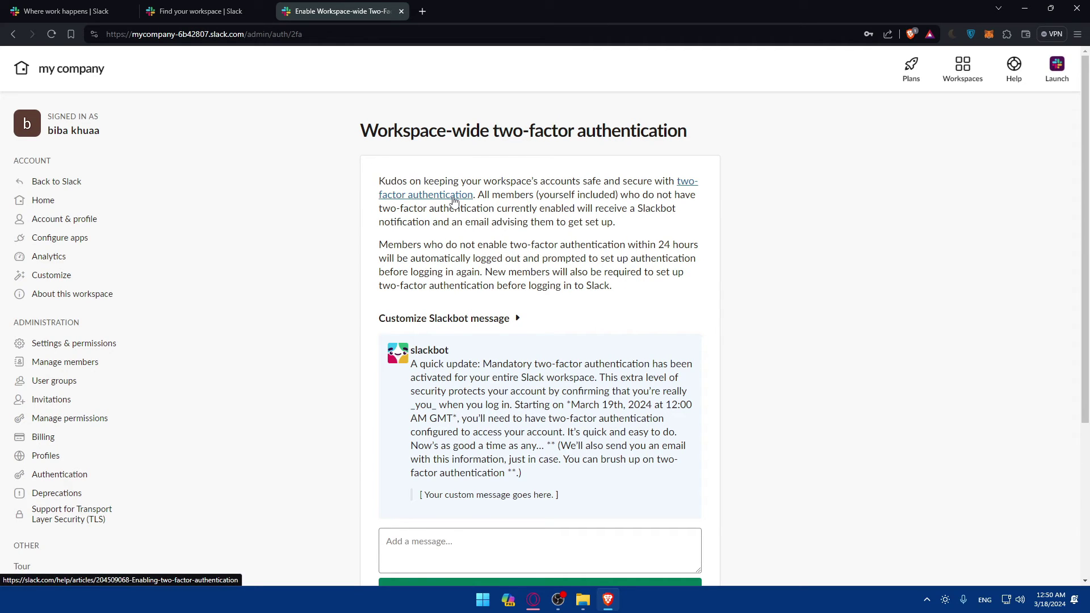
click(454, 199)
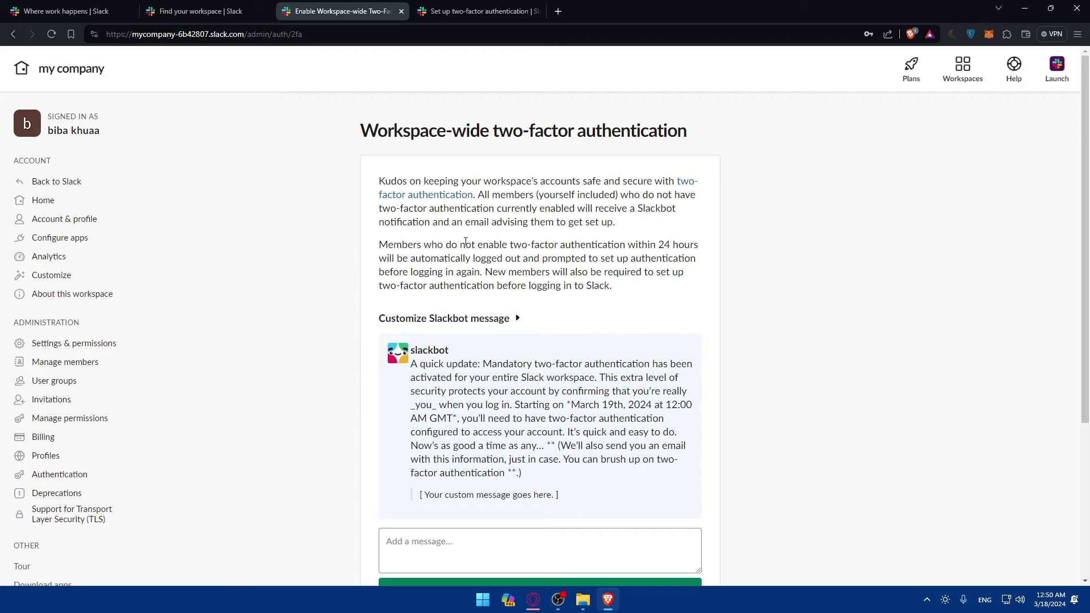
double_click(664, 245)
click(537, 259)
scroll(576, 299, down, 2)
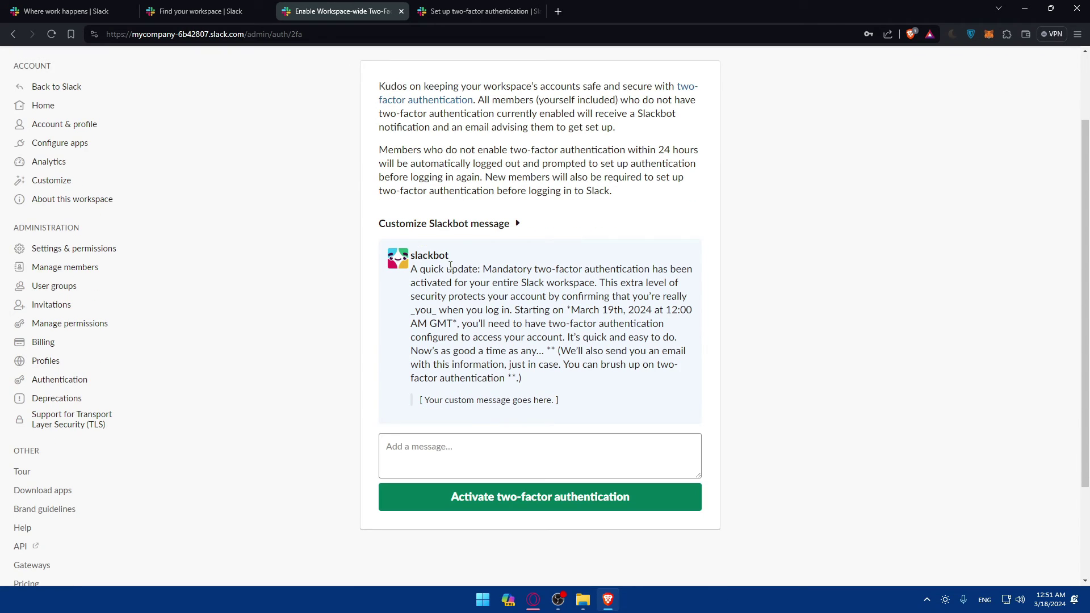
drag(415, 271, 560, 380)
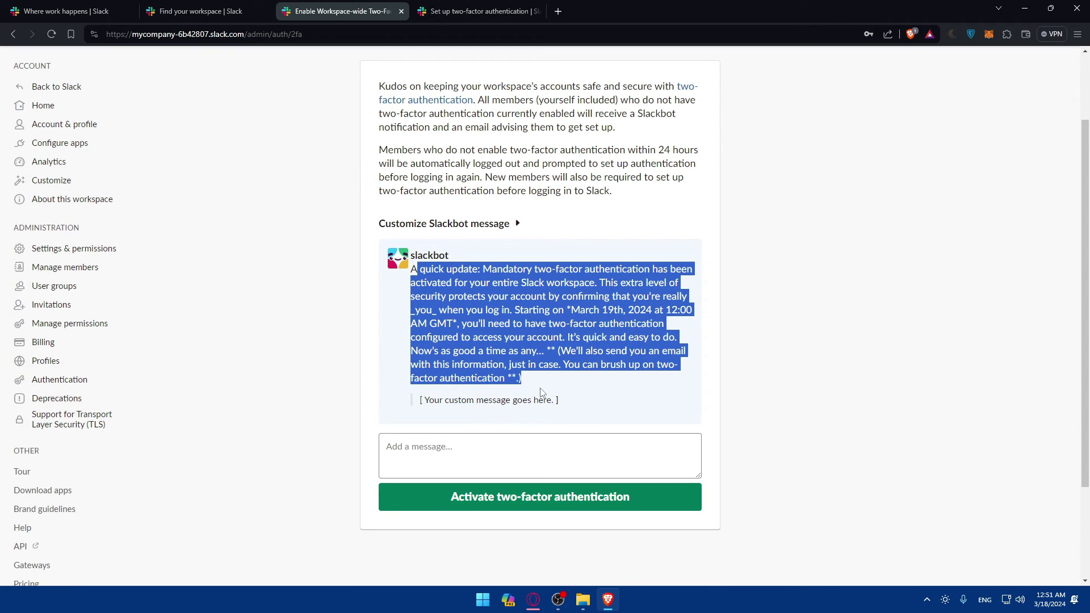
Clear the text selection and open the custom Slackbot message for editing
click(540, 389)
click(413, 227)
click(432, 224)
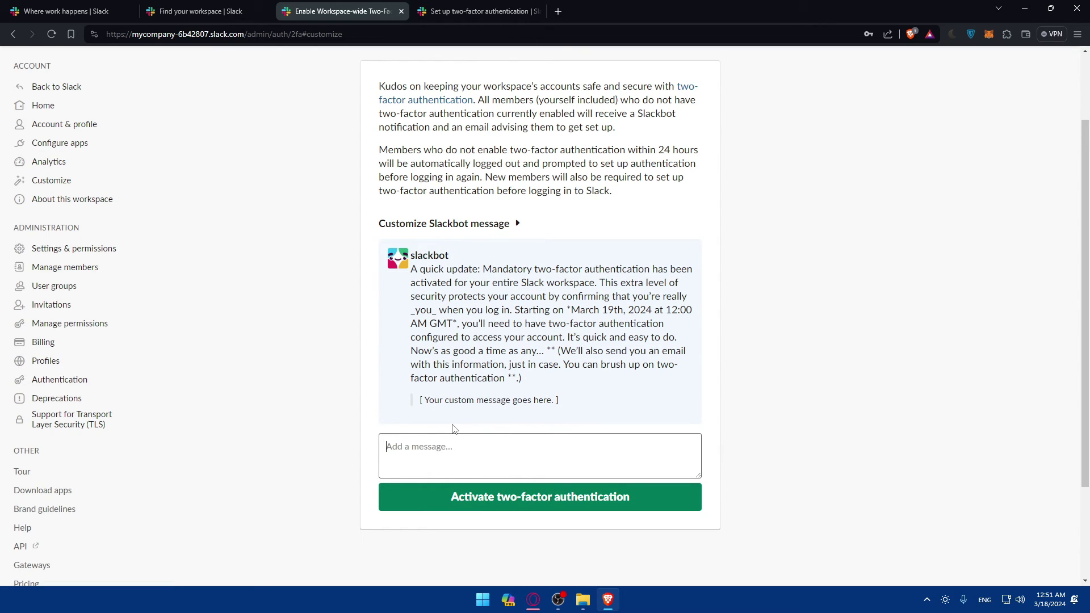
text(gsfiuasif)
key(BackSpace)
key(BackSpace)
key(BackSpace)
key(BackSpace)
key(BackSpace)
key(BackSpace)
key(BackSpace)
key(BackSpace)
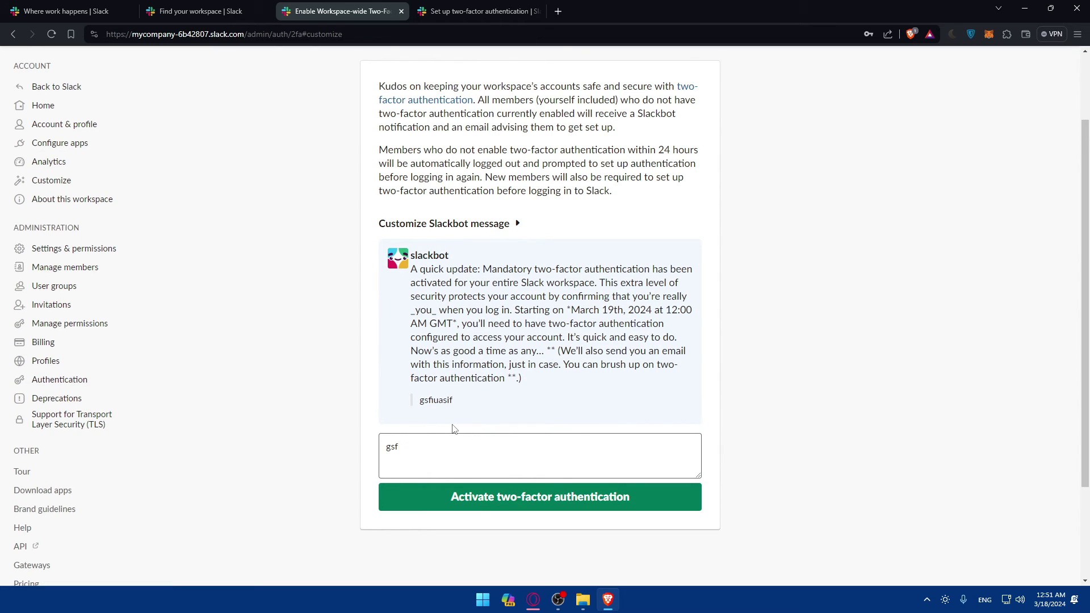
Add the message "make sure to active 2fa or you will be all logged off and you can't sign in without it" and activate two-factor authentication
text(make sure to active 2fa or you wil)
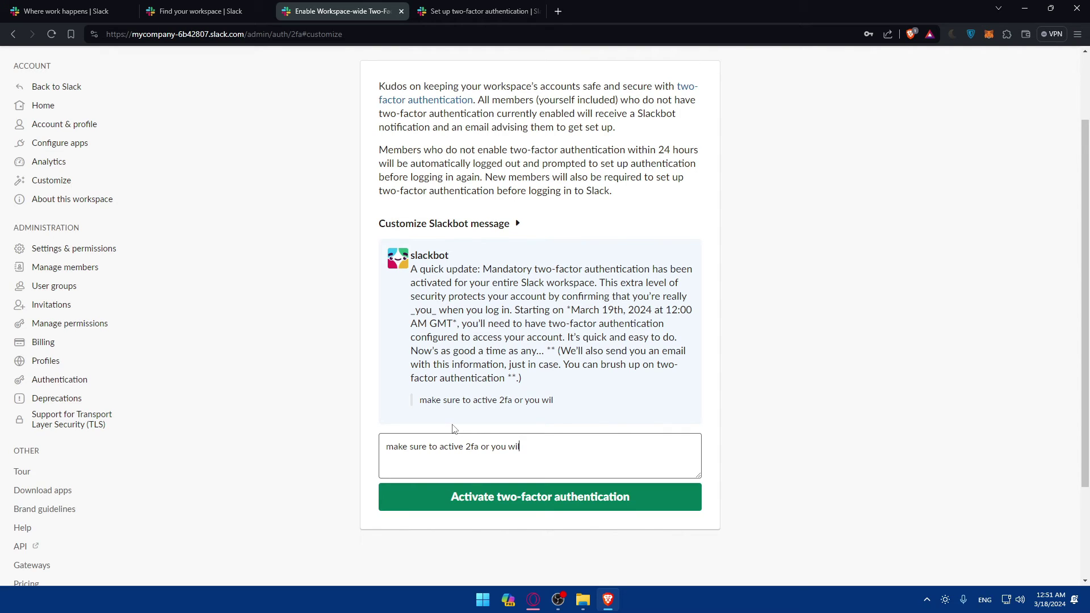
text(l be all)
text( loge)
text(ged of)
text(f and )
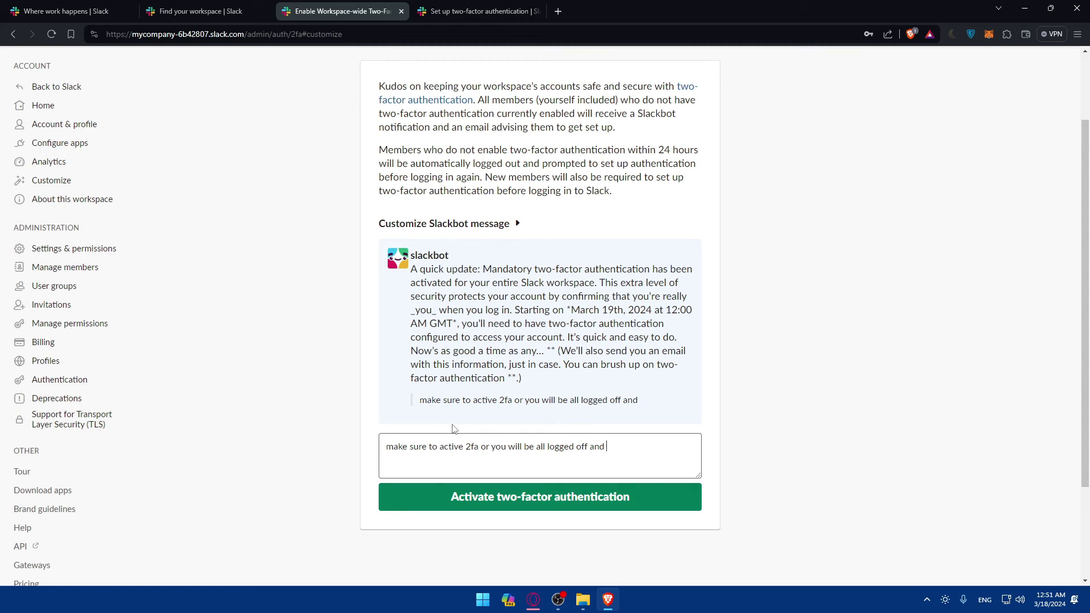
text(you cant sign in withou)
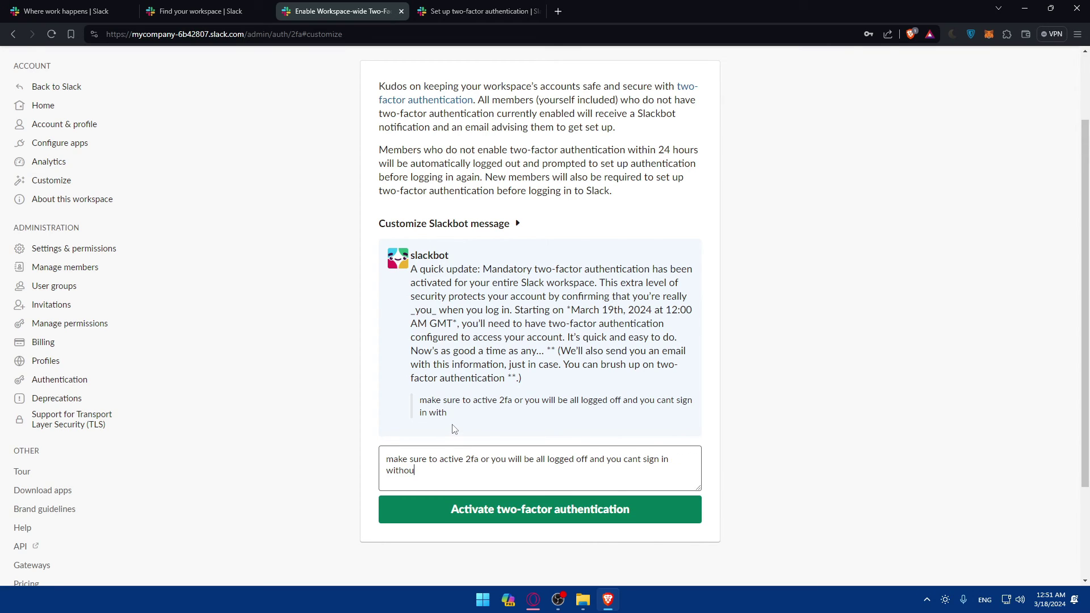
text(t it )
text(')
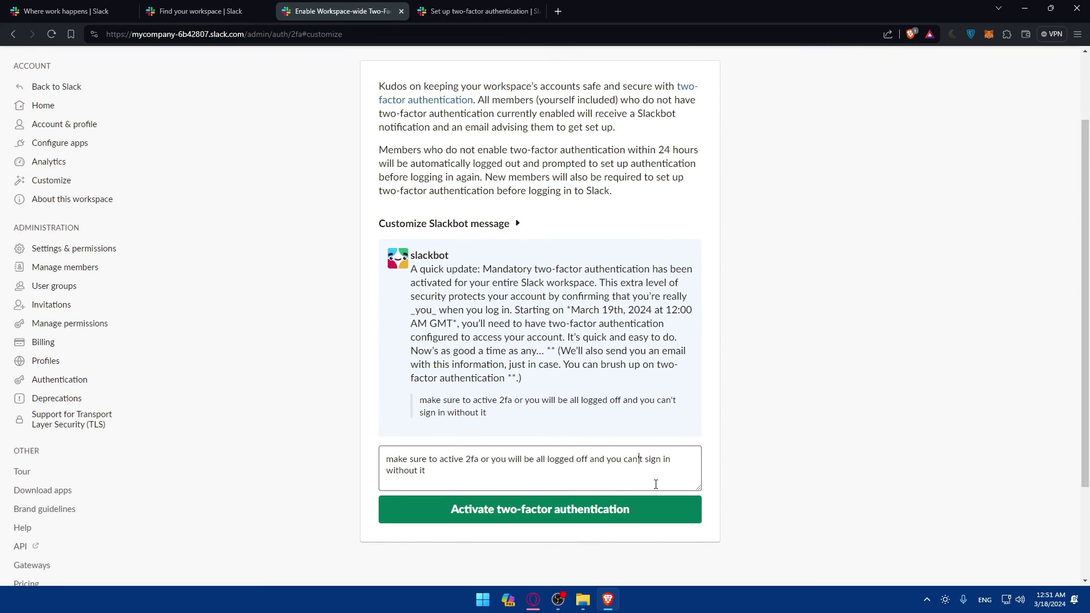
click(590, 521)
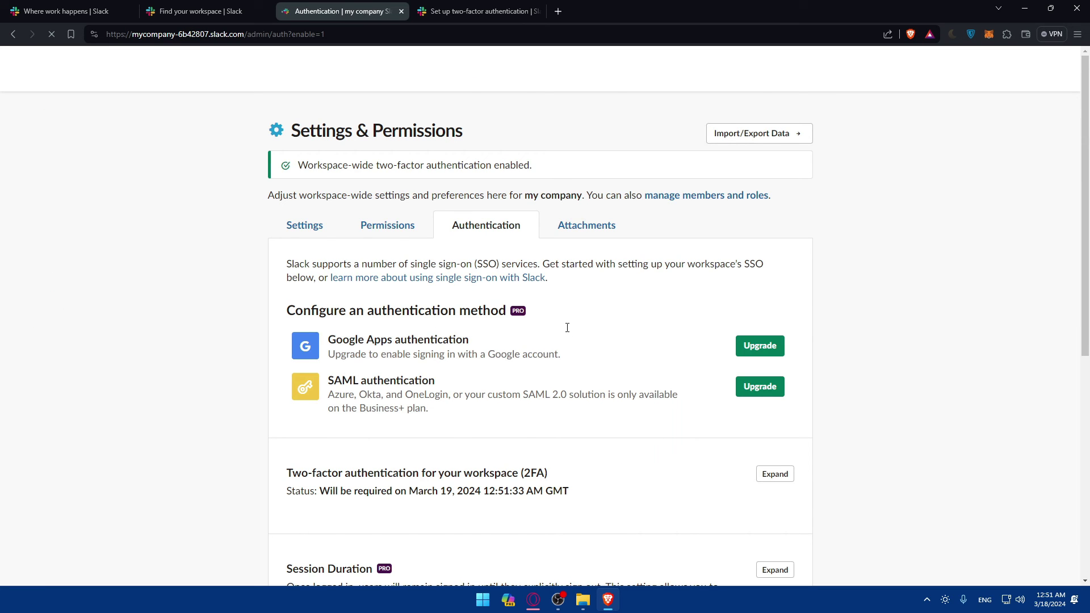
Expand the workspace's two-factor authentication settings and disable the workspace-wide requirement again
scroll(568, 328, down, 4)
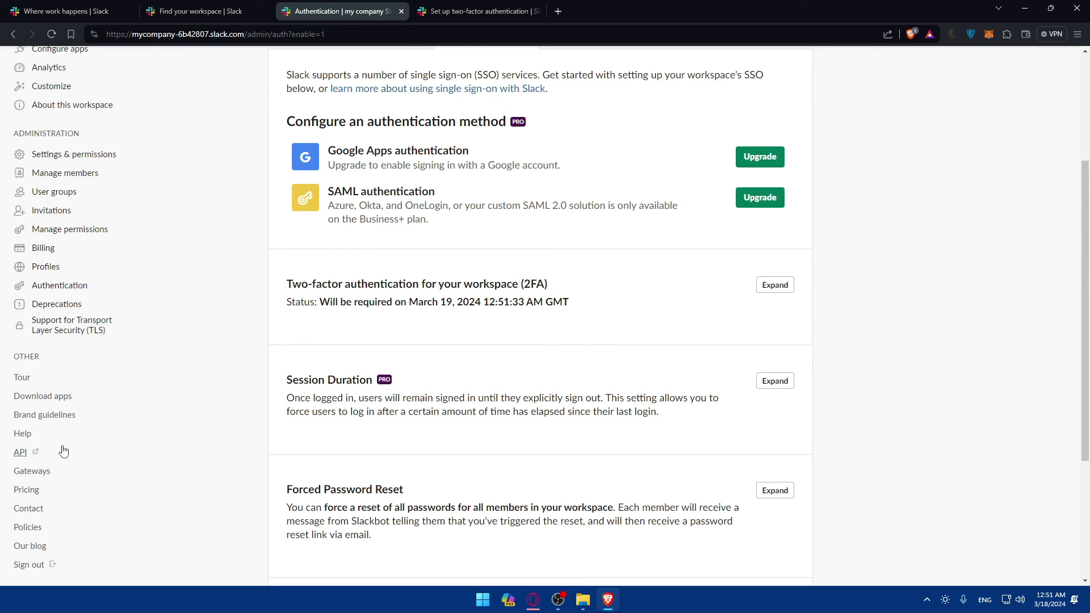
scroll(423, 284, up, 4)
scroll(747, 404, down, 2)
click(776, 380)
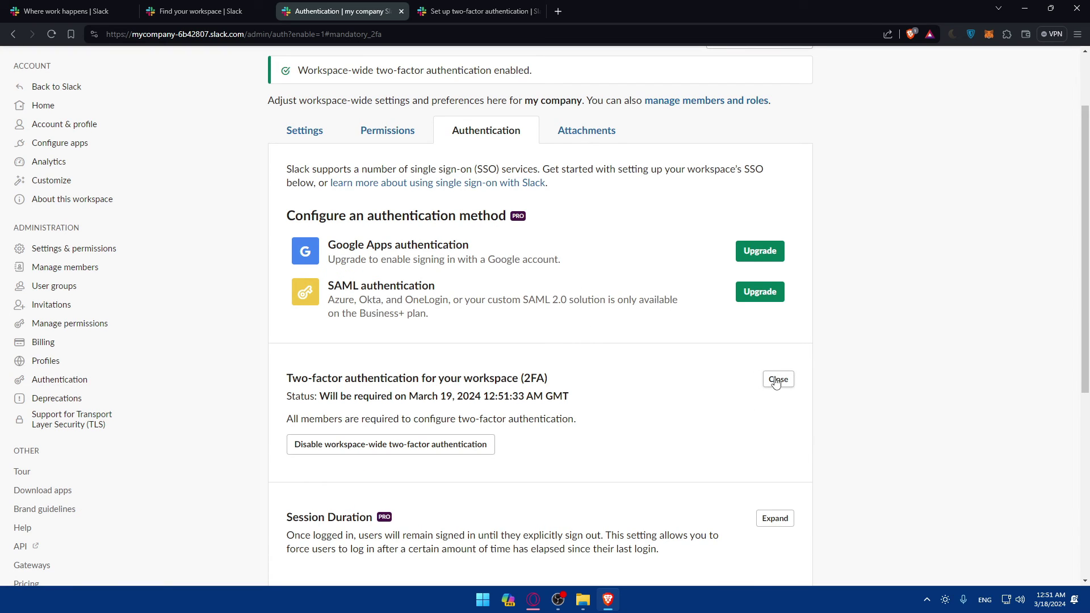
click(432, 450)
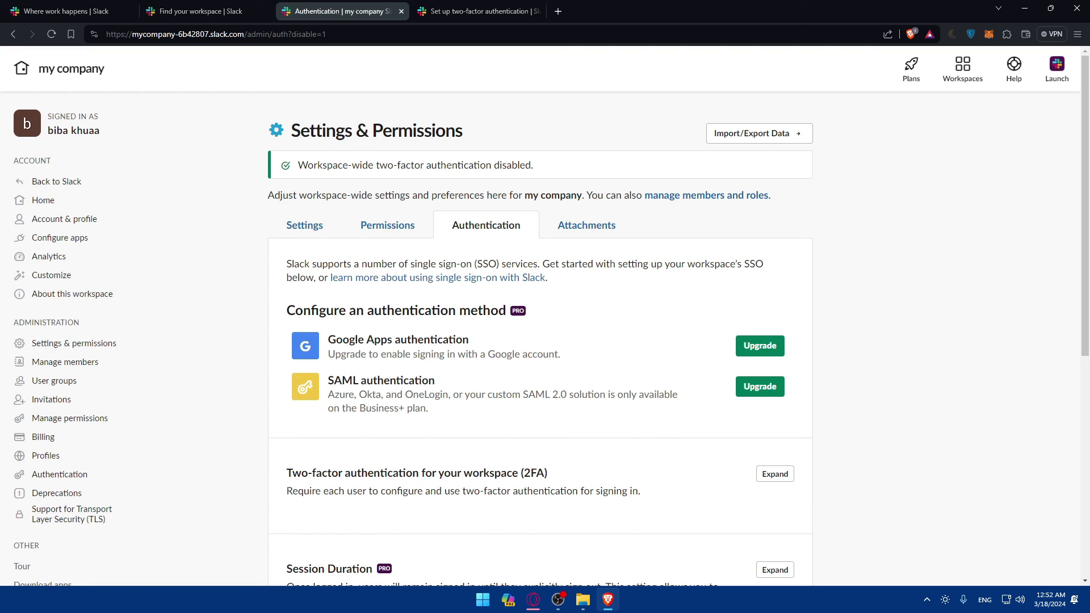
Close all open Slack tabs and the browser window
click(130, 12)
click(131, 12)
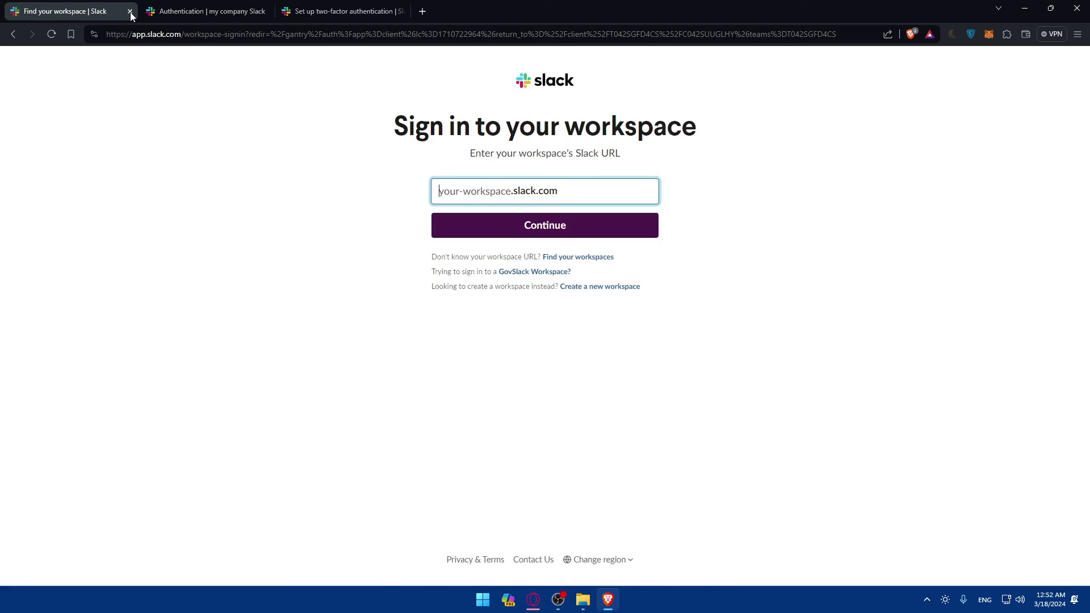
click(130, 11)
click(130, 12)
click(130, 12)
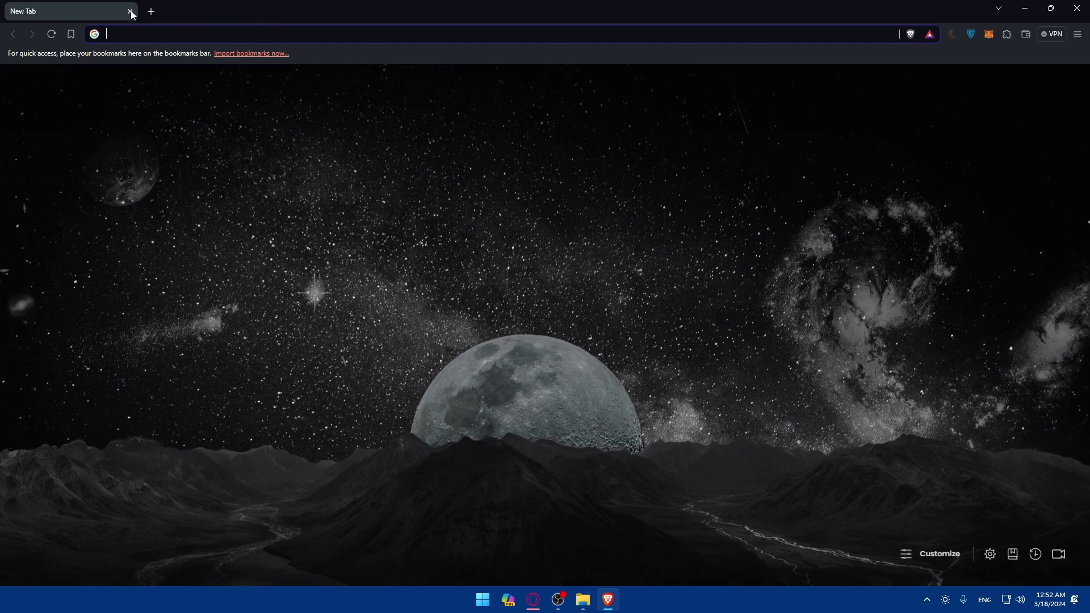
click(1077, 8)
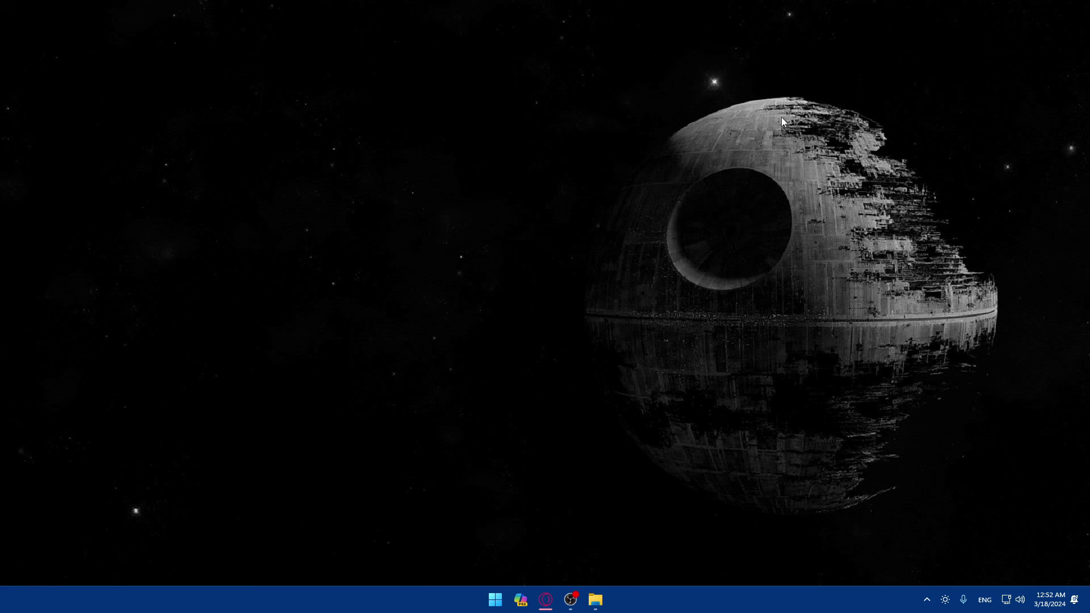